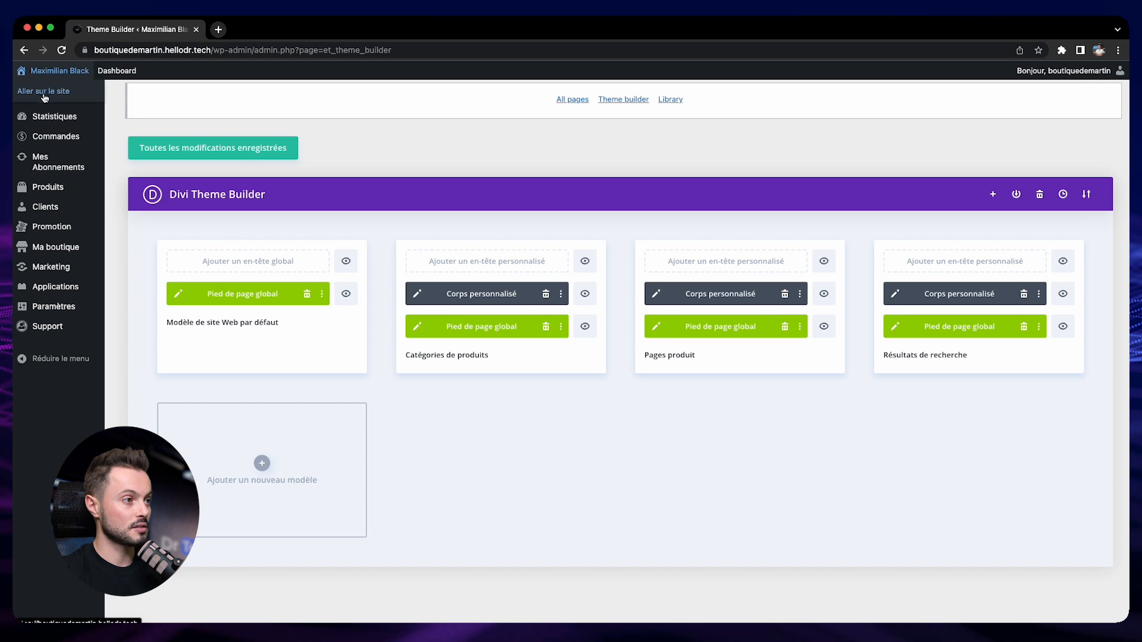
# Step: Open the live site in a new tab, examine the homepage header, and return to the Divi Theme Builder
pyautogui.rightClick(45, 94)
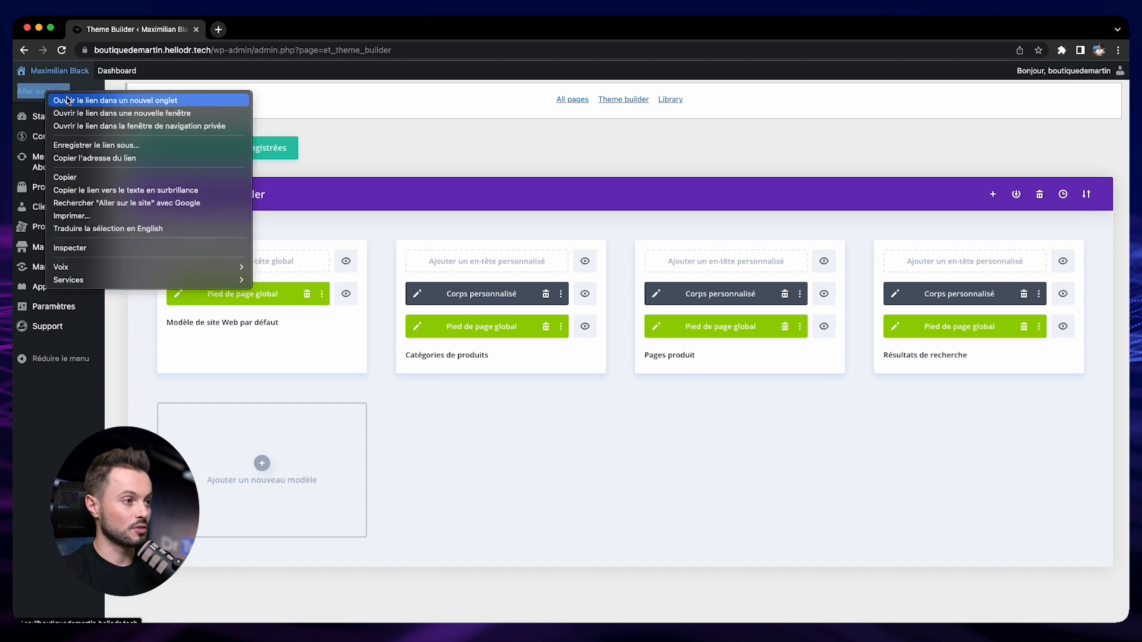
pyautogui.click(67, 100)
pyautogui.hotkey('ctrl', 'Tab')
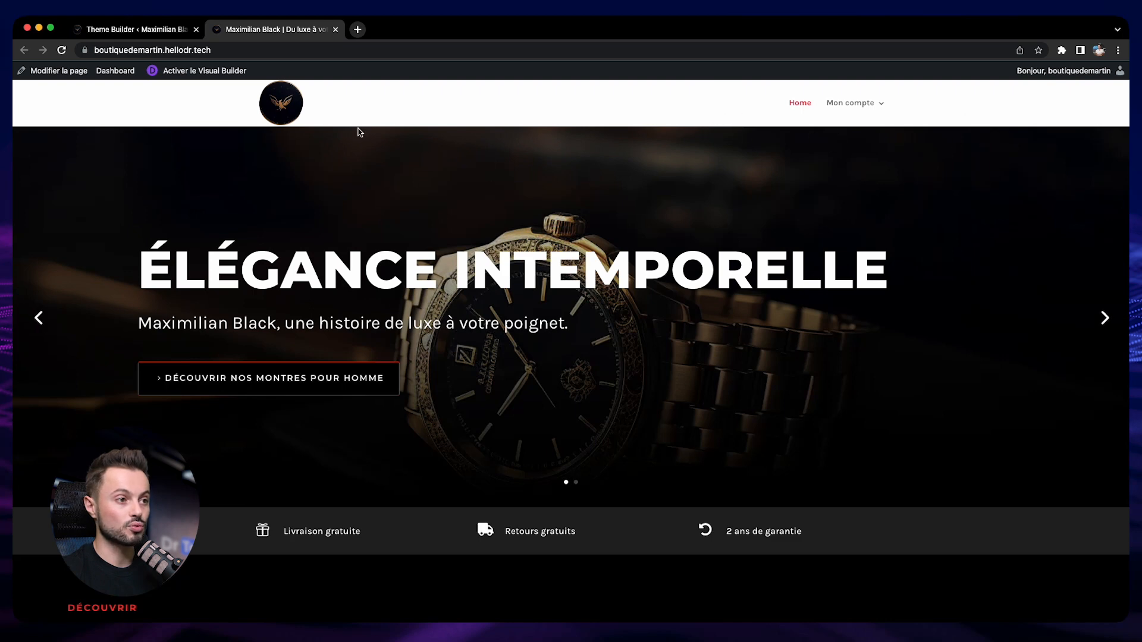
pyautogui.moveTo(870, 108)
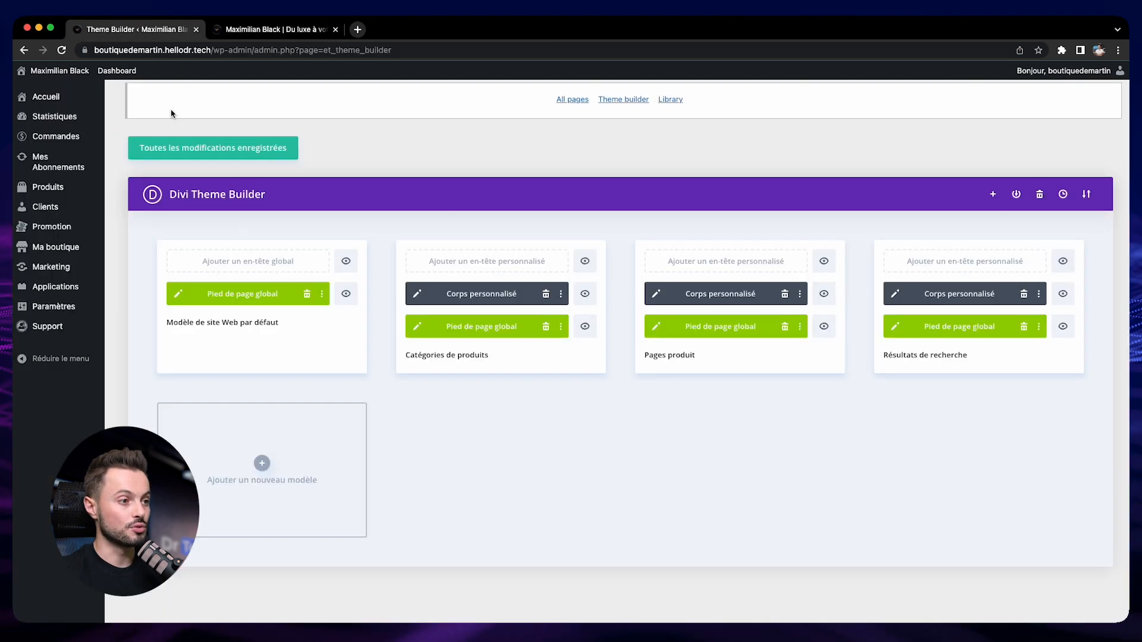
pyautogui.click(169, 31)
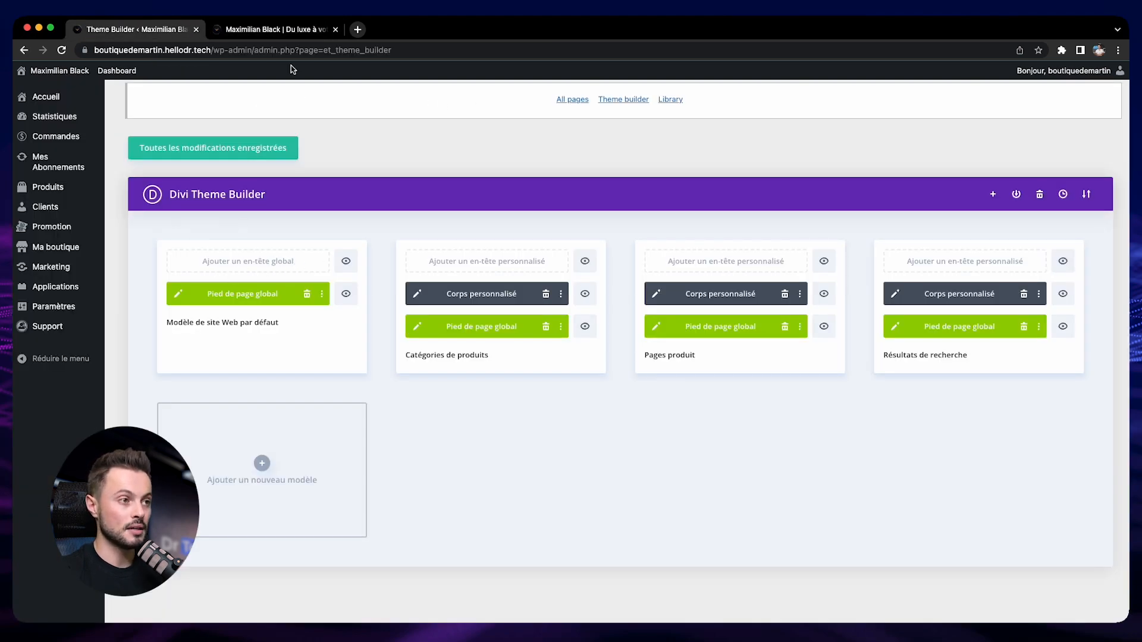
# Step: Examine the lower part and footer of the live homepage, and return to the Theme Builder
pyautogui.click(288, 31)
pyautogui.scroll(-20, 543, 327)
pyautogui.scroll(-20, 543, 333)
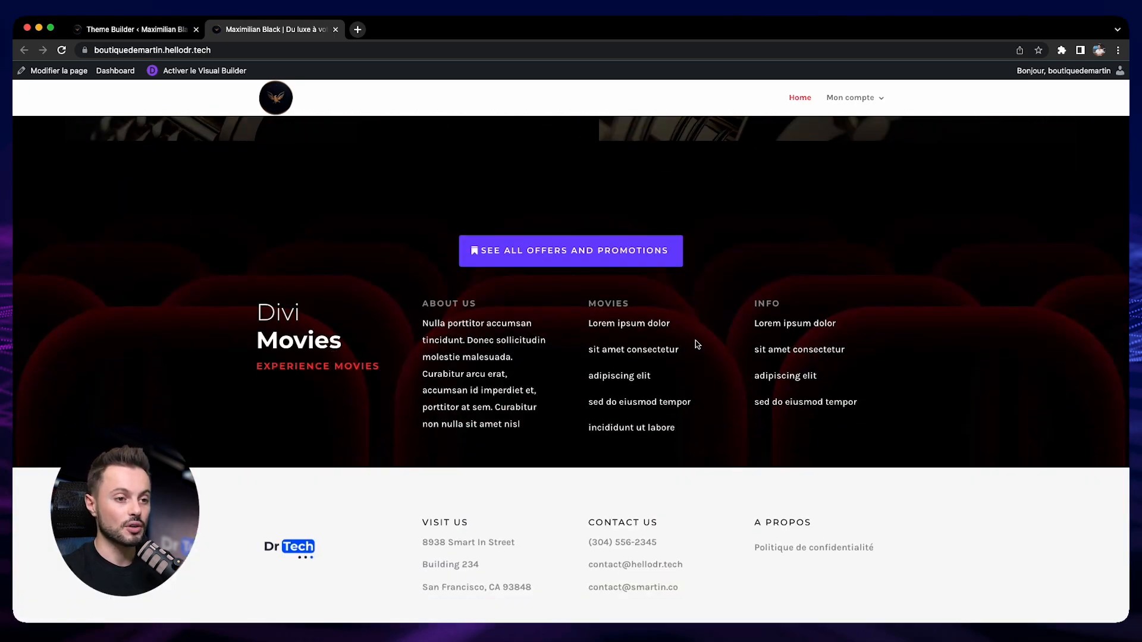
pyautogui.scroll(-2, 684, 450)
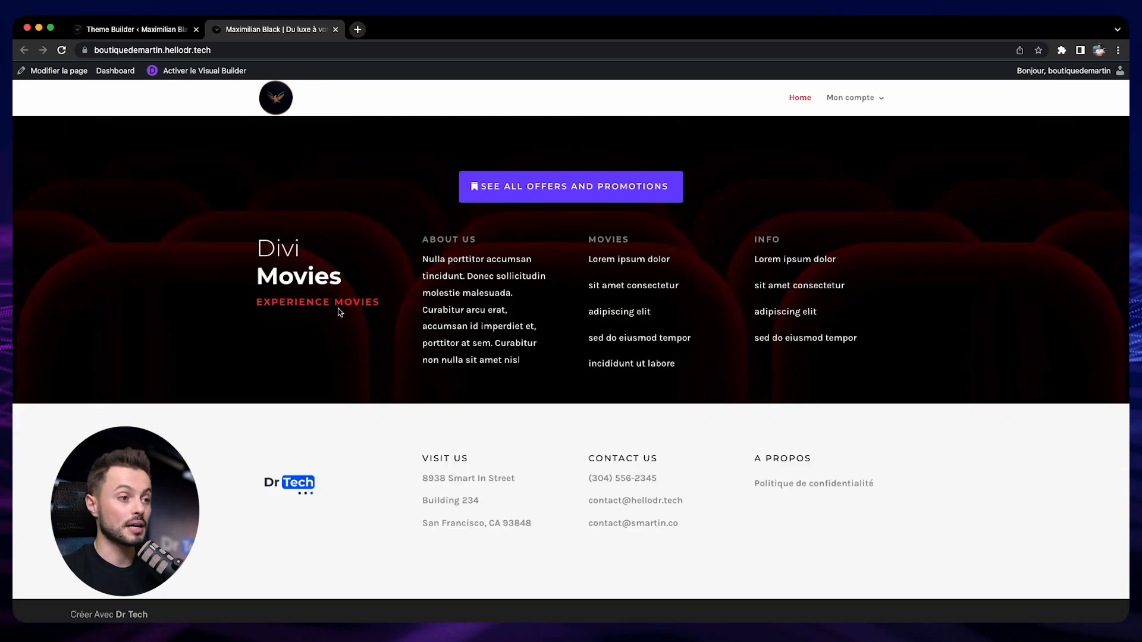
pyautogui.click(138, 28)
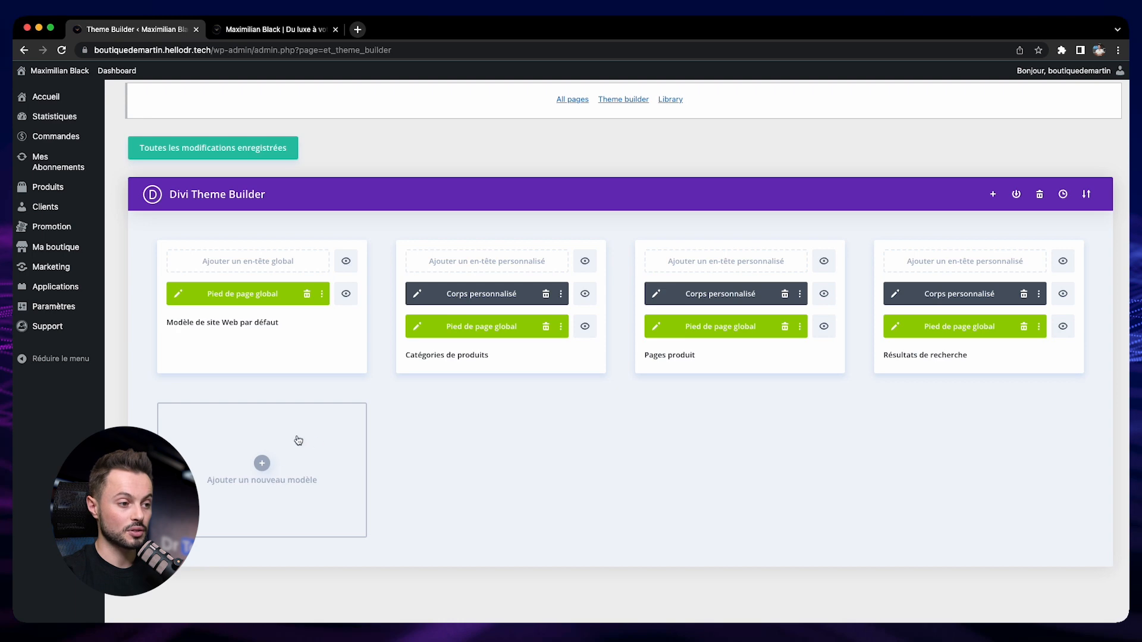
# Step: Start building a new template and review the pages, articles, archives, WooCommerce pages and products it can be used on
pyautogui.click(265, 465)
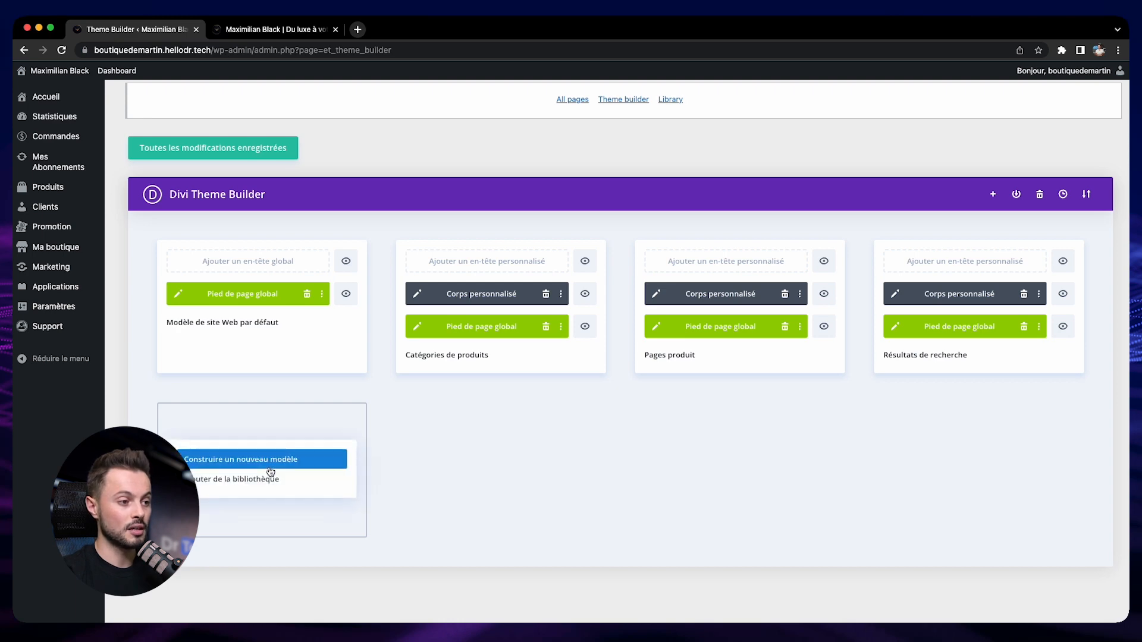
pyautogui.click(312, 465)
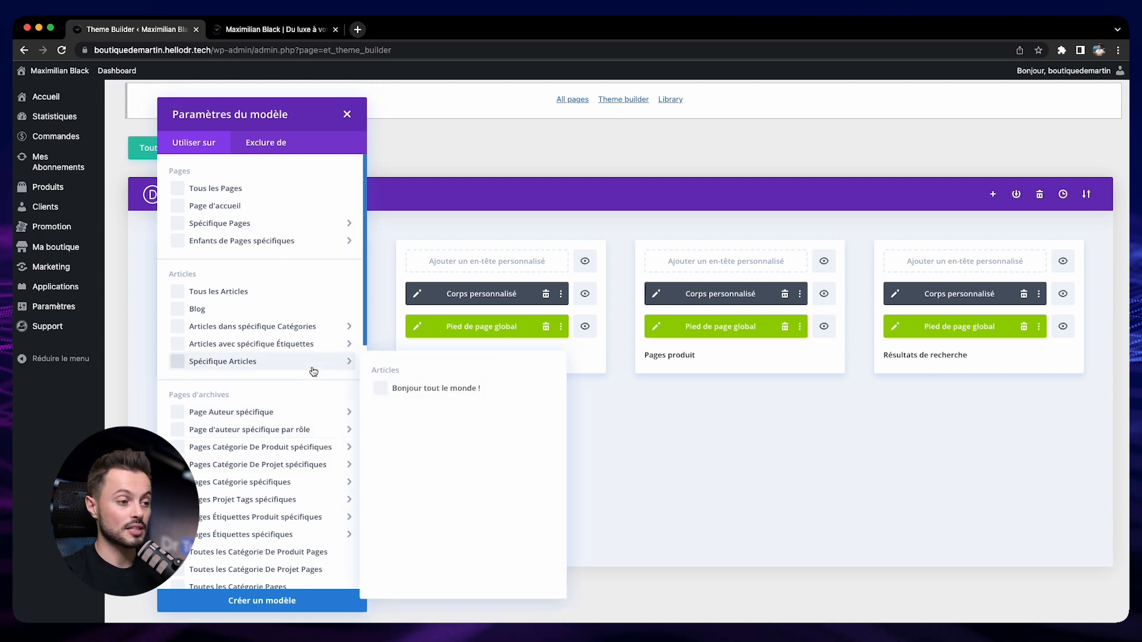
pyautogui.scroll(-3, 309, 398)
pyautogui.scroll(-2, 305, 408)
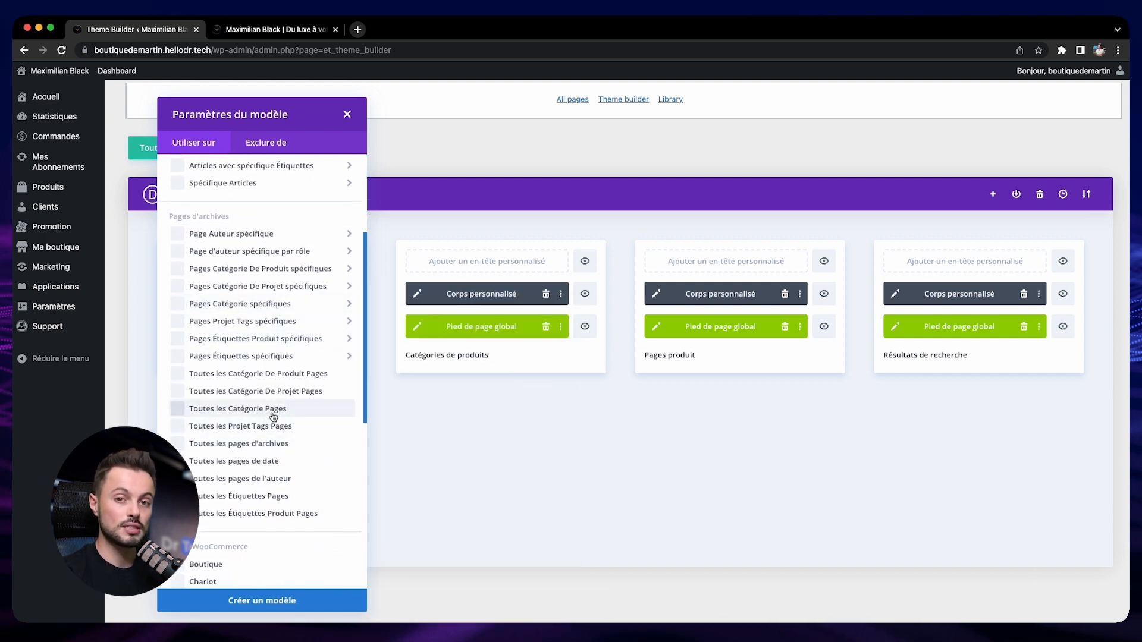
pyautogui.scroll(-2, 284, 416)
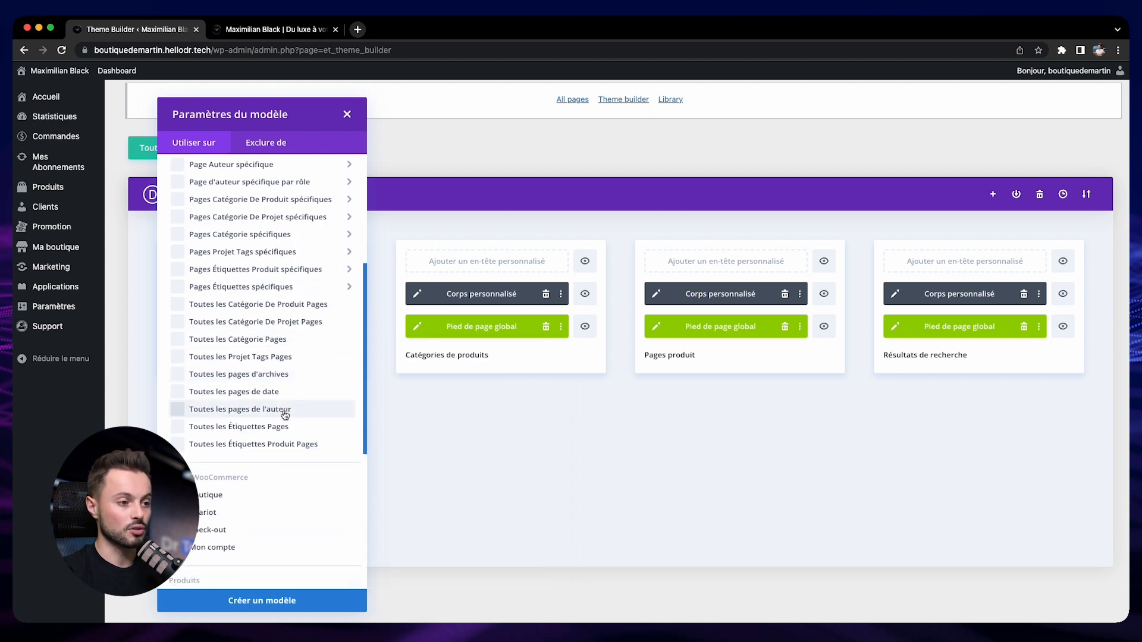
pyautogui.scroll(-2, 280, 415)
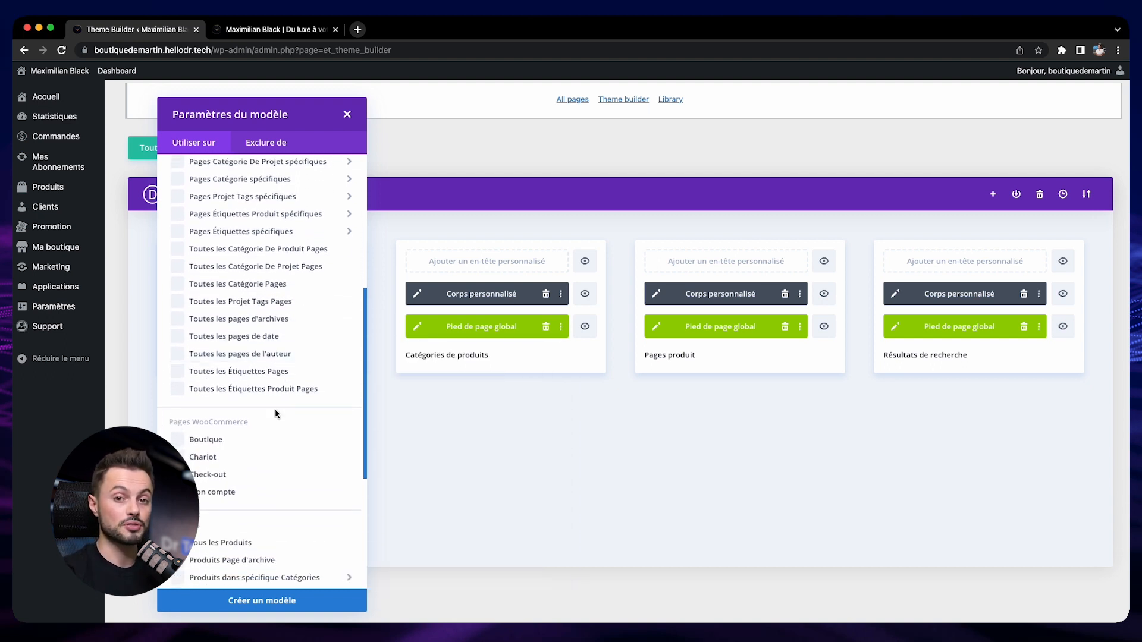
pyautogui.scroll(-7, 278, 413)
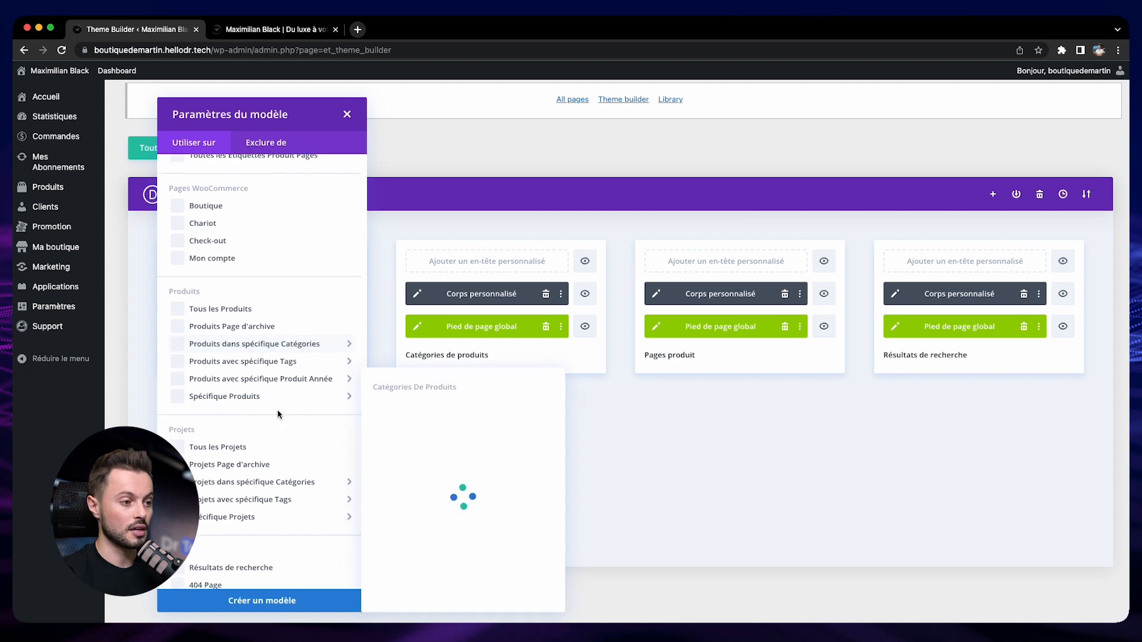
pyautogui.scroll(5, 315, 428)
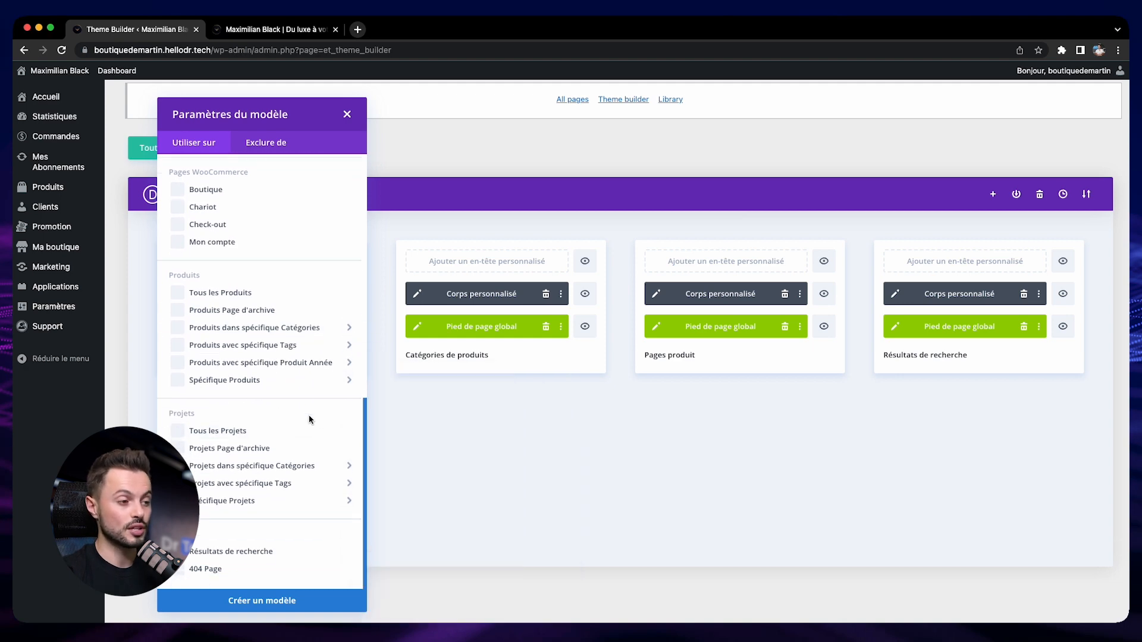
pyautogui.scroll(12, 254, 315)
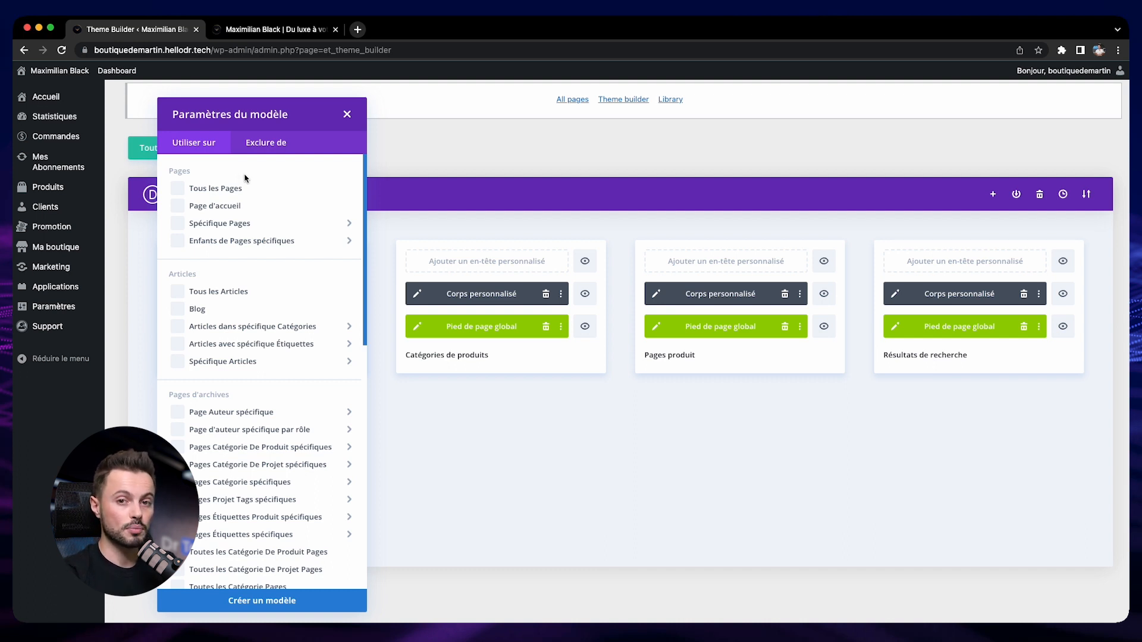
# Step: Review the new template's exclusion options and leave its settings without creating it
pyautogui.click(271, 147)
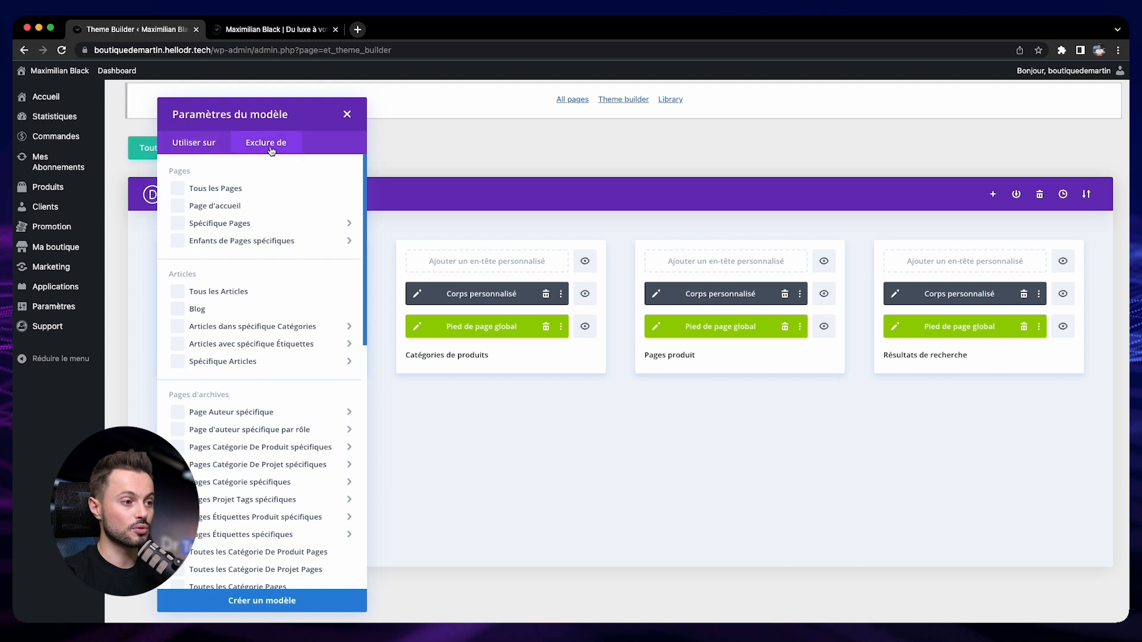
pyautogui.moveTo(266, 360)
pyautogui.scroll(-8, 279, 324)
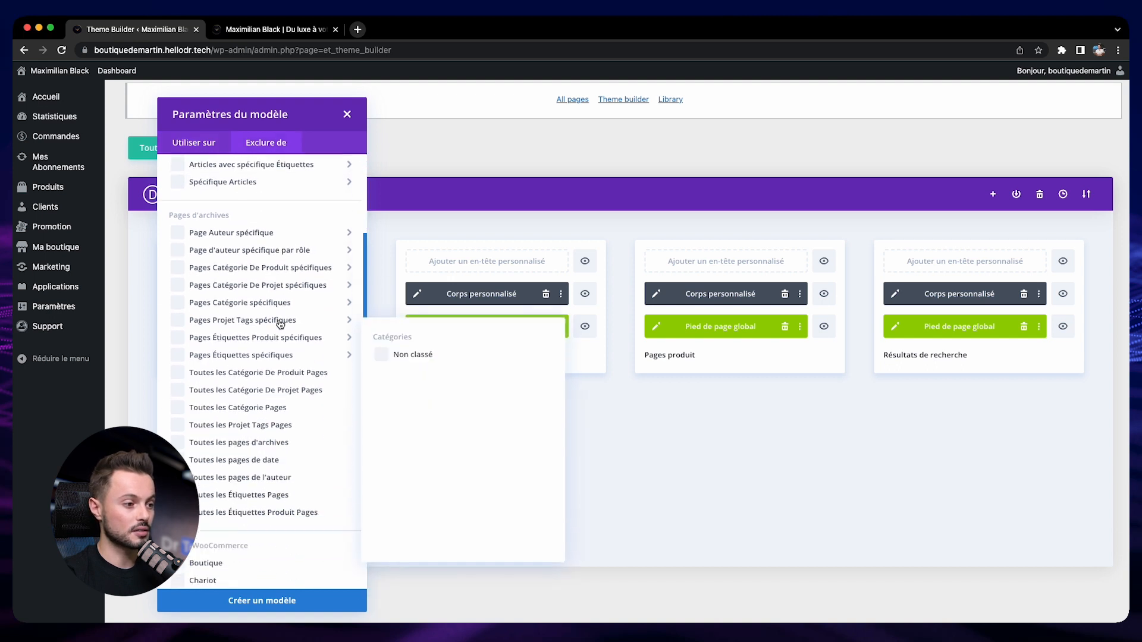
pyautogui.moveTo(286, 528)
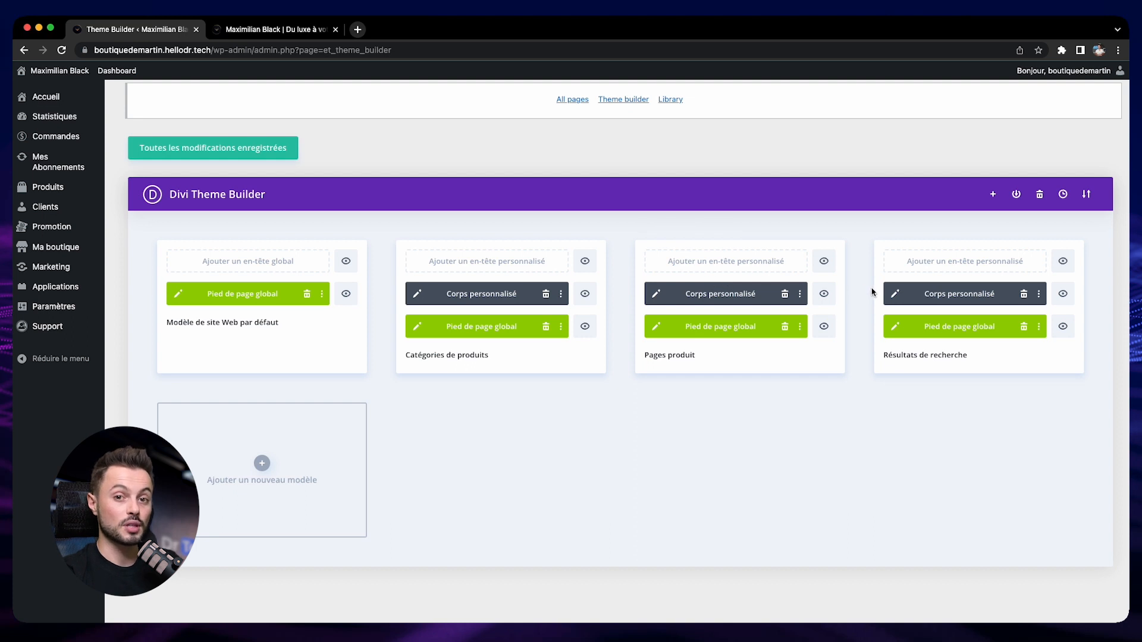
# Step: Move the Catégories de produits template after Pages produit and put it back in its original place
pyautogui.moveTo(408, 235)
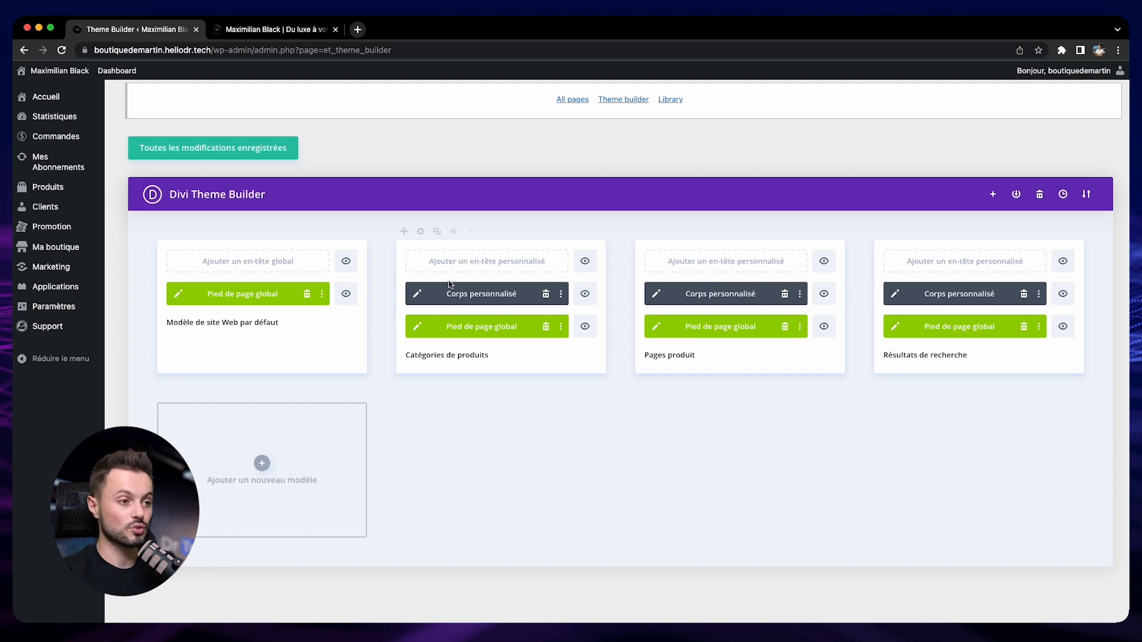
pyautogui.moveTo(404, 232); pyautogui.dragTo(665, 268)
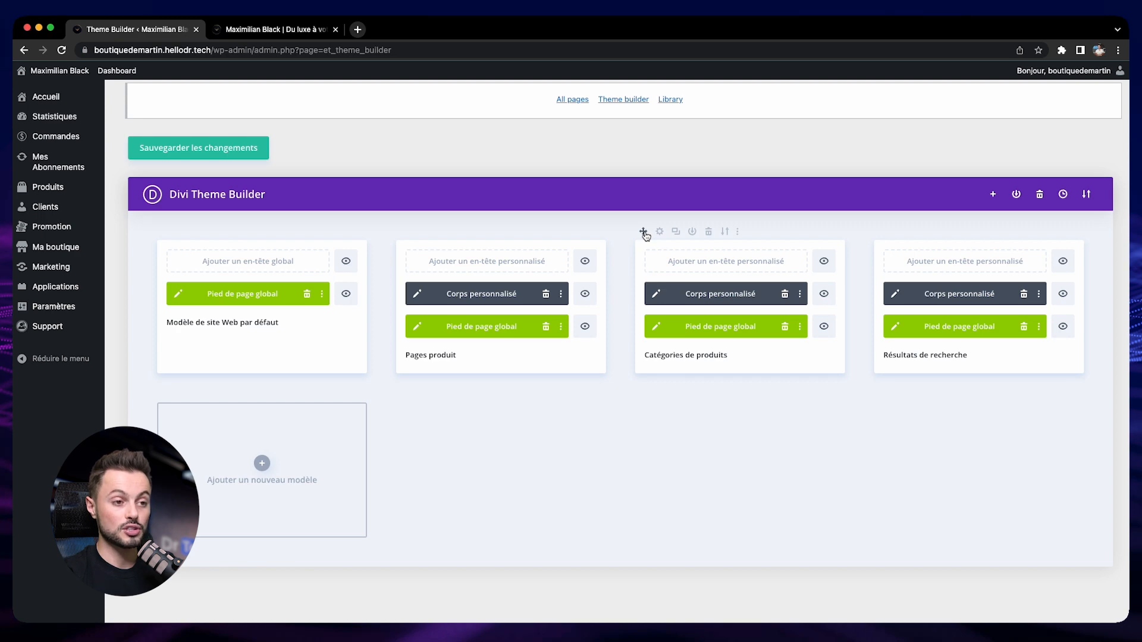
pyautogui.moveTo(643, 233); pyautogui.dragTo(423, 241)
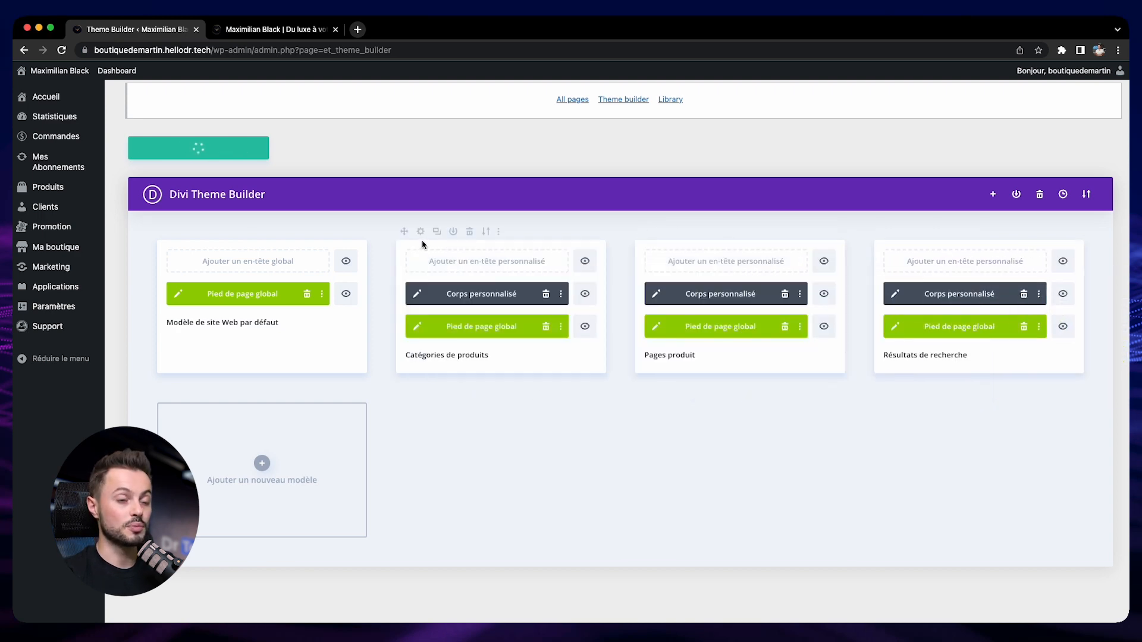
# Step: Review which pages the Catégories de produits template is assigned to and close its settings
pyautogui.click(421, 232)
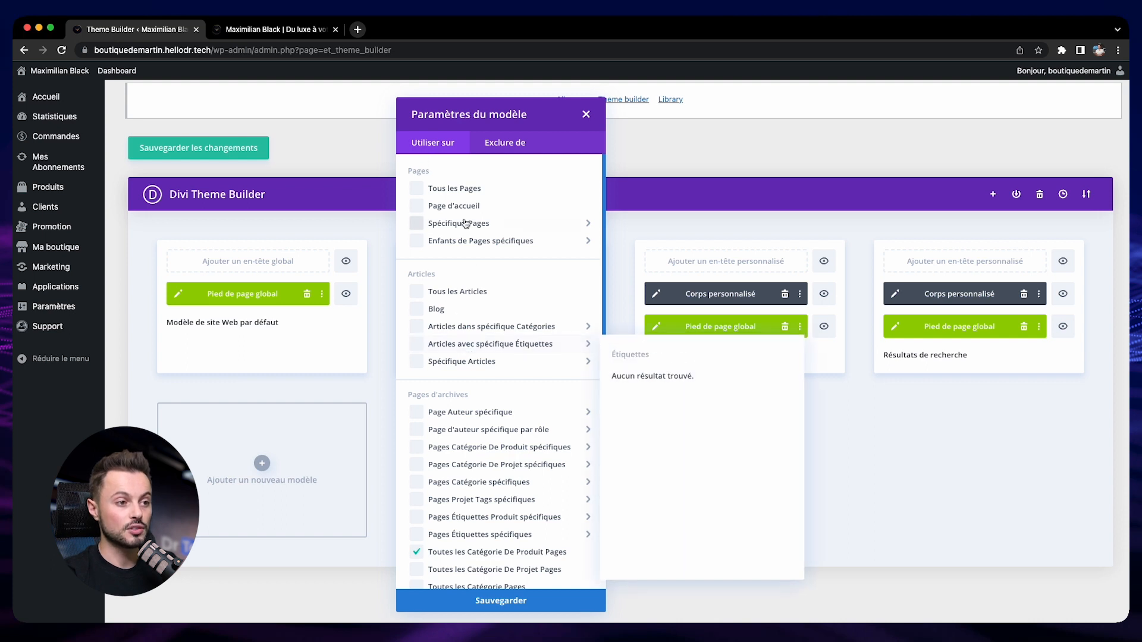
pyautogui.moveTo(523, 359)
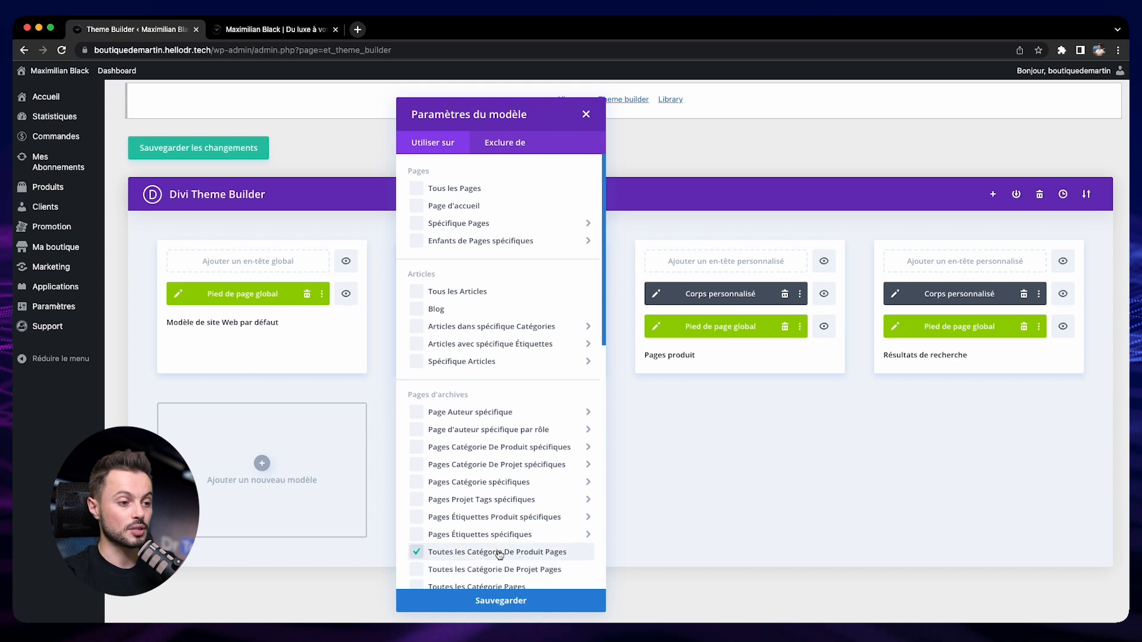
pyautogui.click(586, 114)
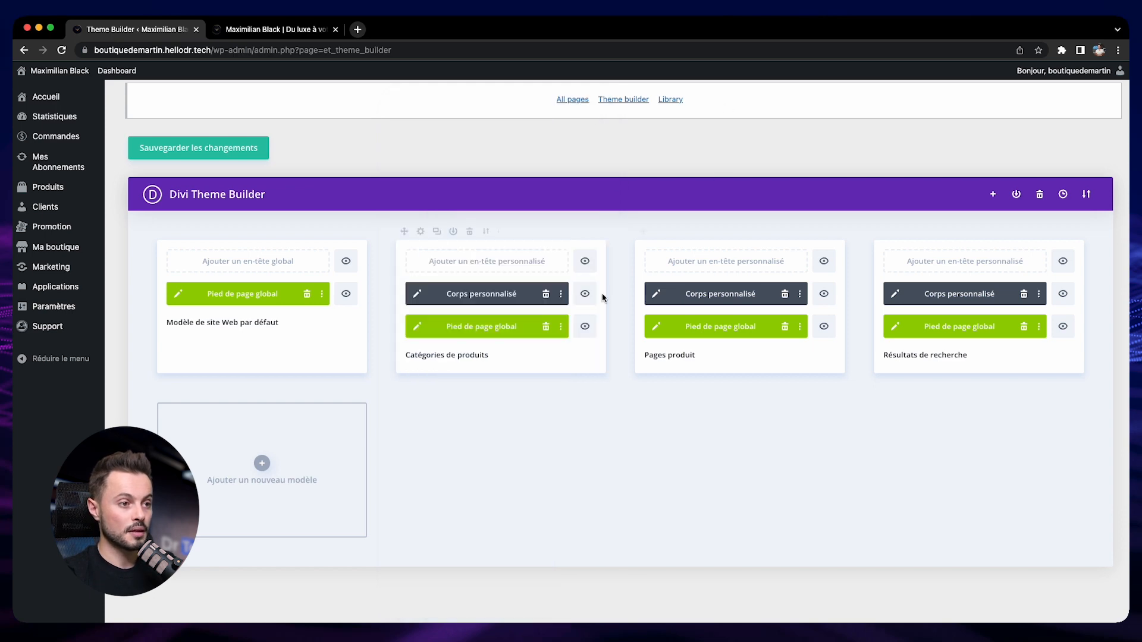
# Step: Duplicate the Catégories de produits template and check the copy's page assignments without changing them
pyautogui.click(437, 232)
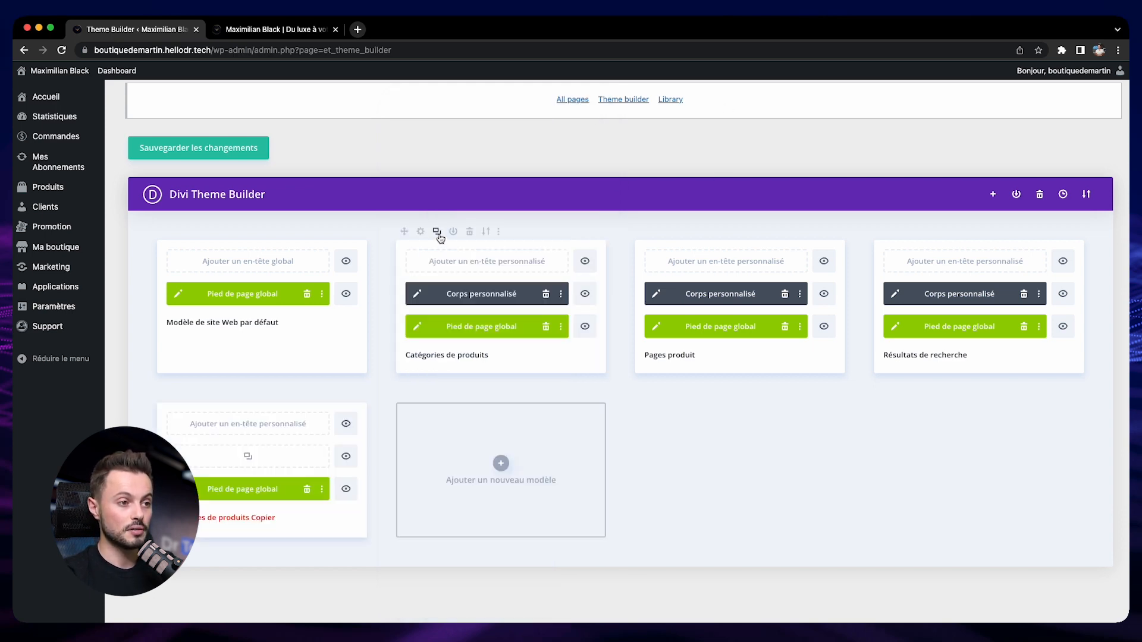
pyautogui.moveTo(285, 443)
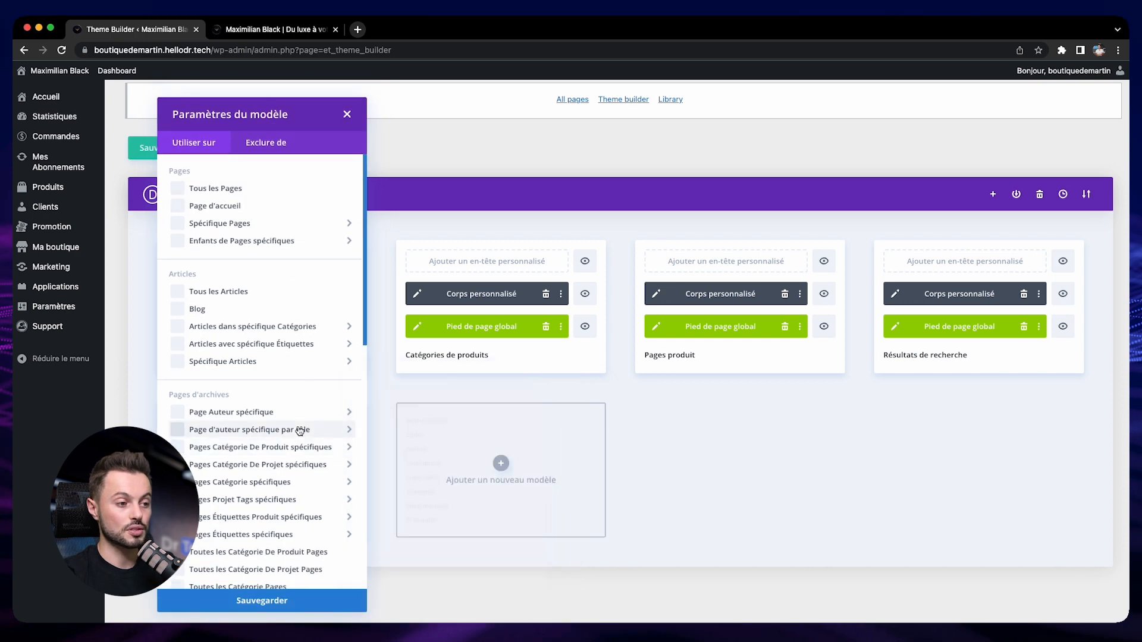
pyautogui.moveTo(292, 481)
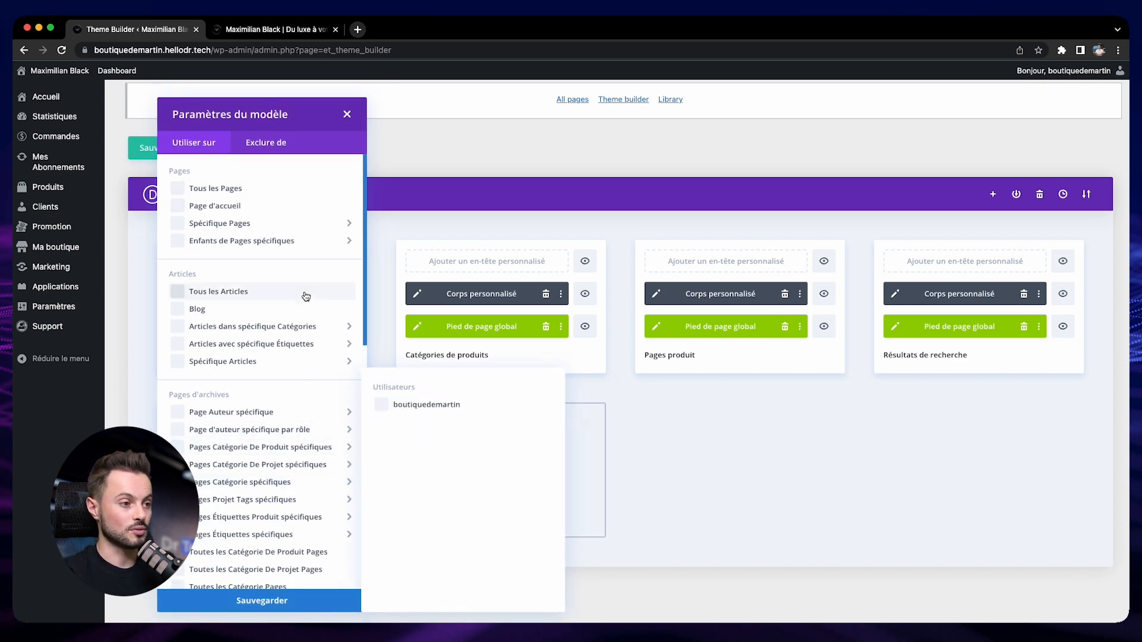
pyautogui.press('Escape')
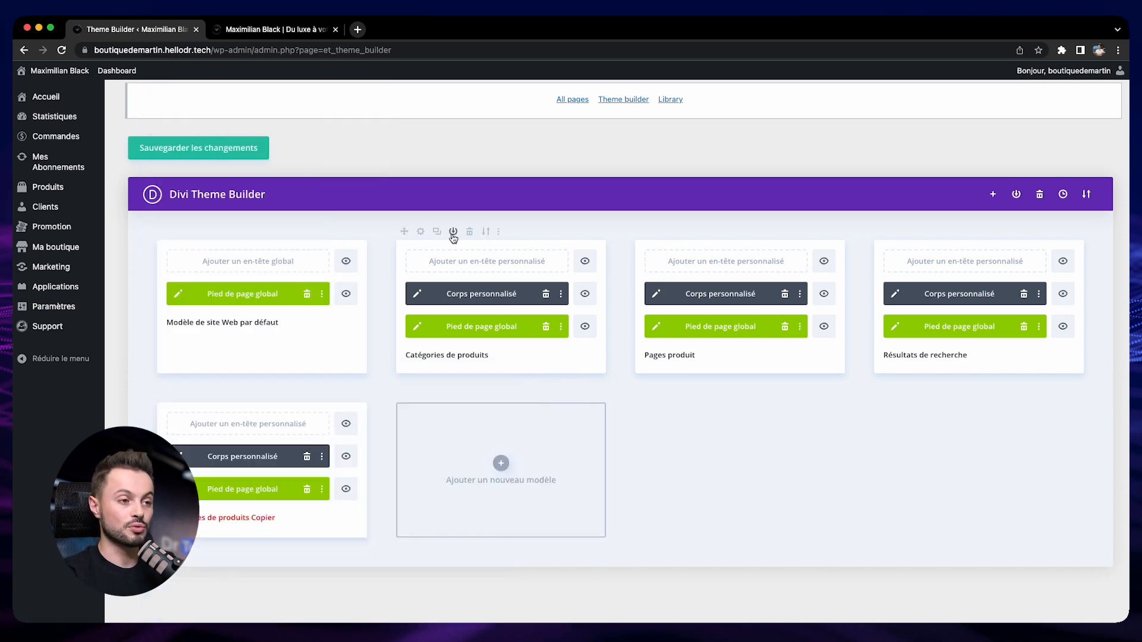
# Step: Review the options for saving the Catégories de produits template to the Divi library and for adding a new template
pyautogui.click(453, 232)
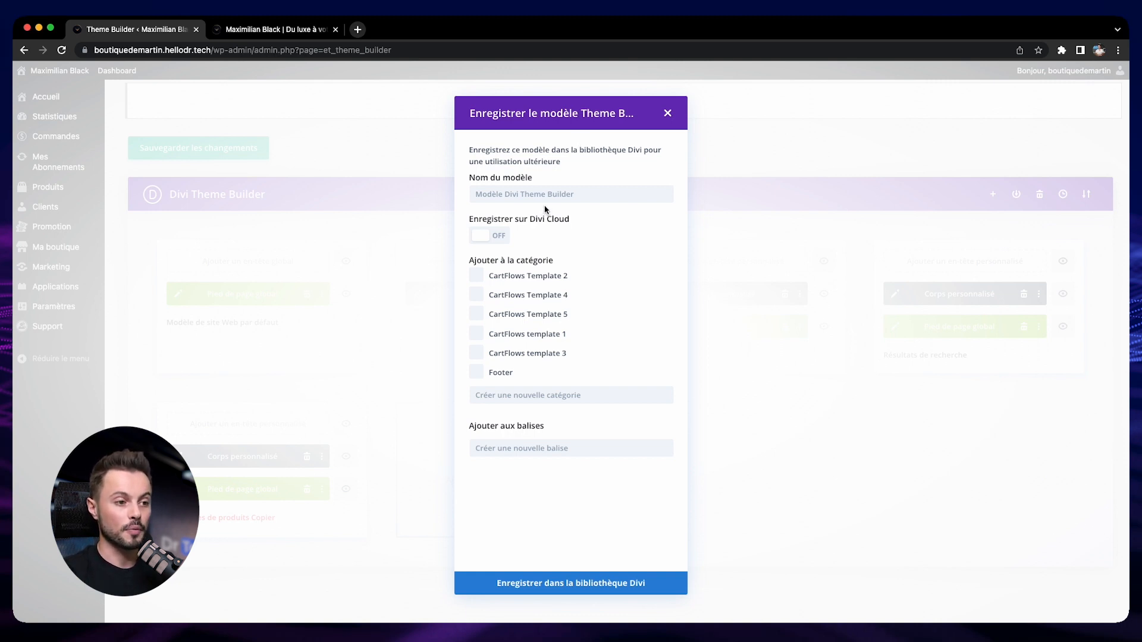
pyautogui.click(669, 113)
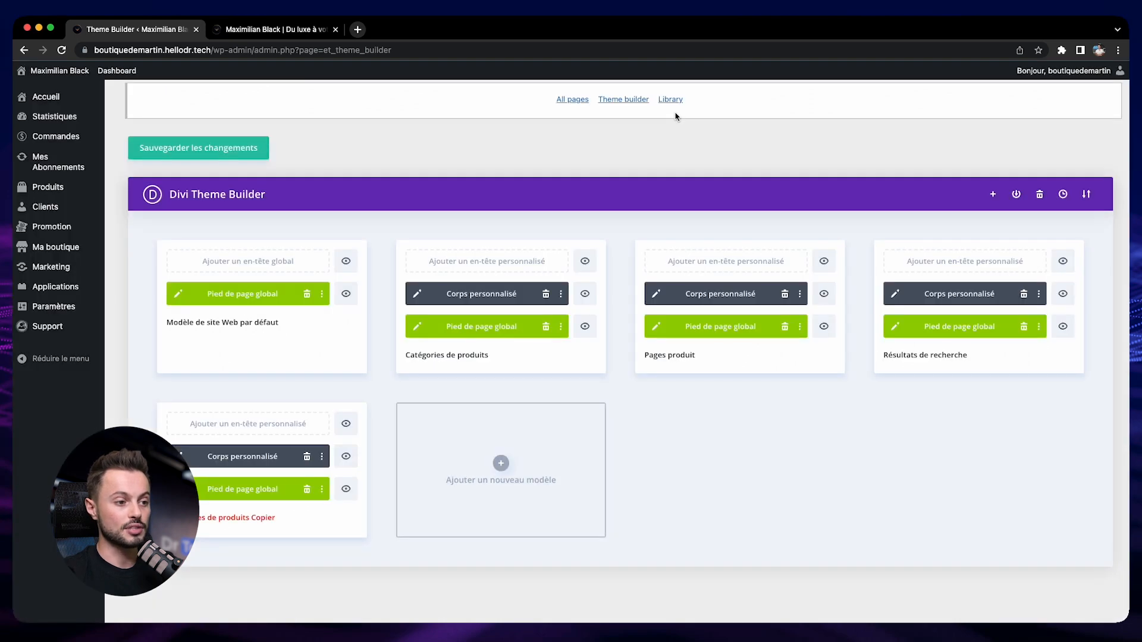
pyautogui.click(500, 457)
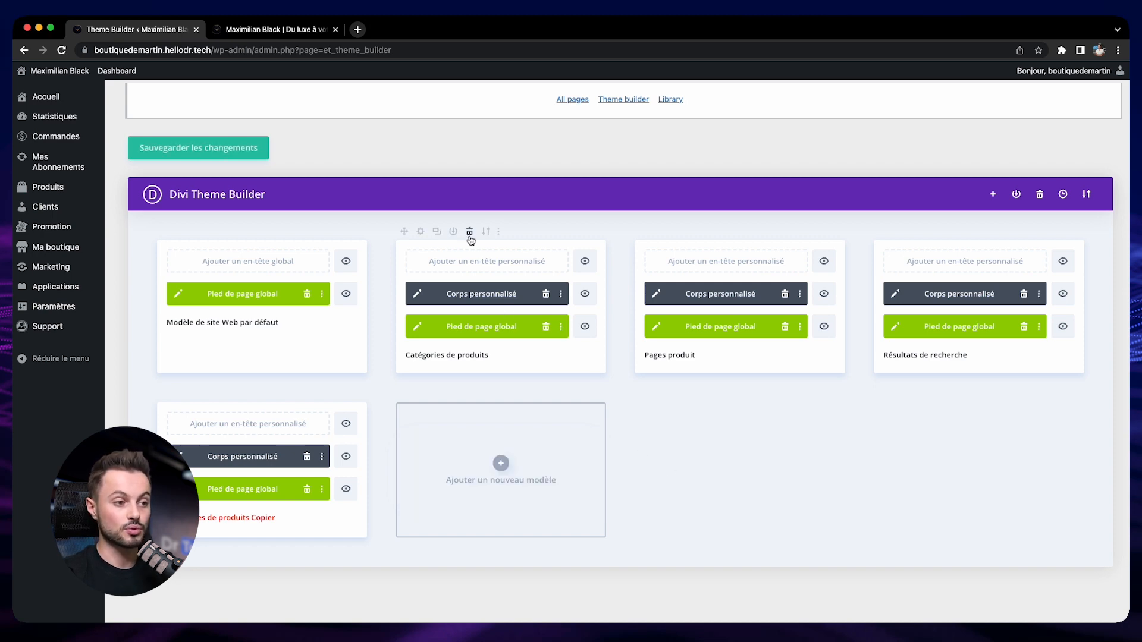
# Step: Delete the duplicated Catégories de produits template
pyautogui.moveTo(232, 398)
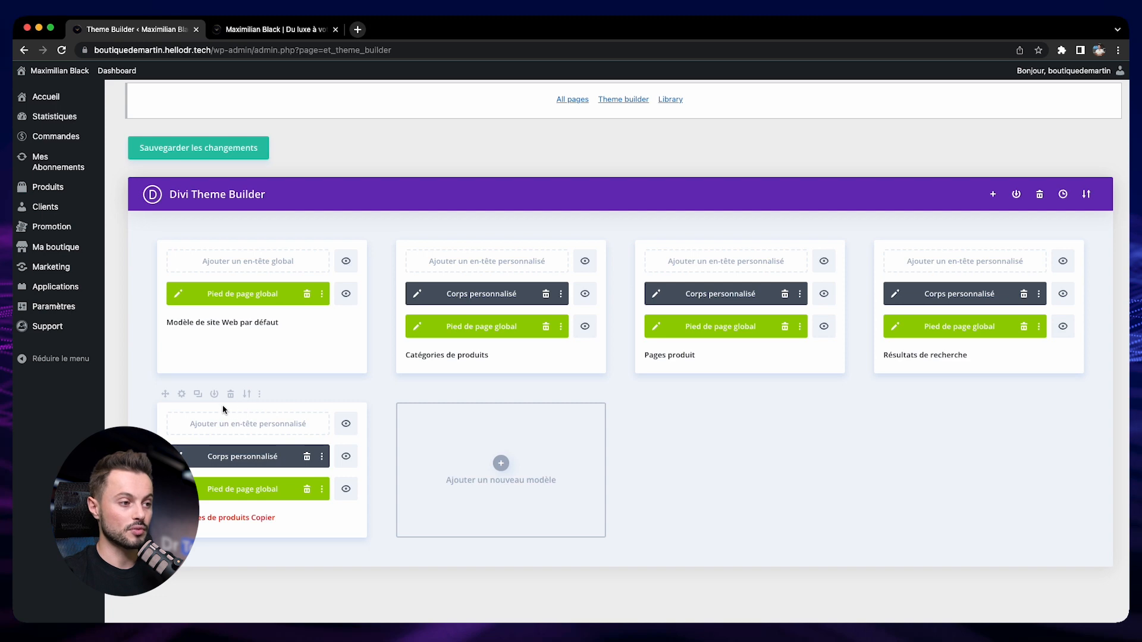
pyautogui.click(231, 395)
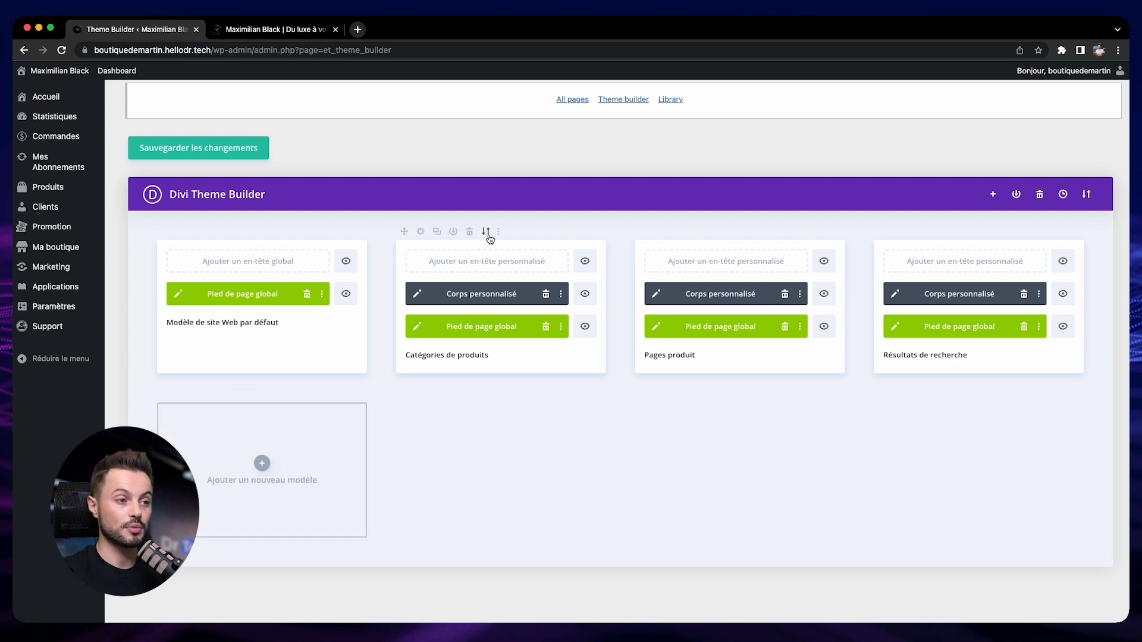
# Step: View the export options of the Catégories de produits template and close them without exporting
pyautogui.click(486, 235)
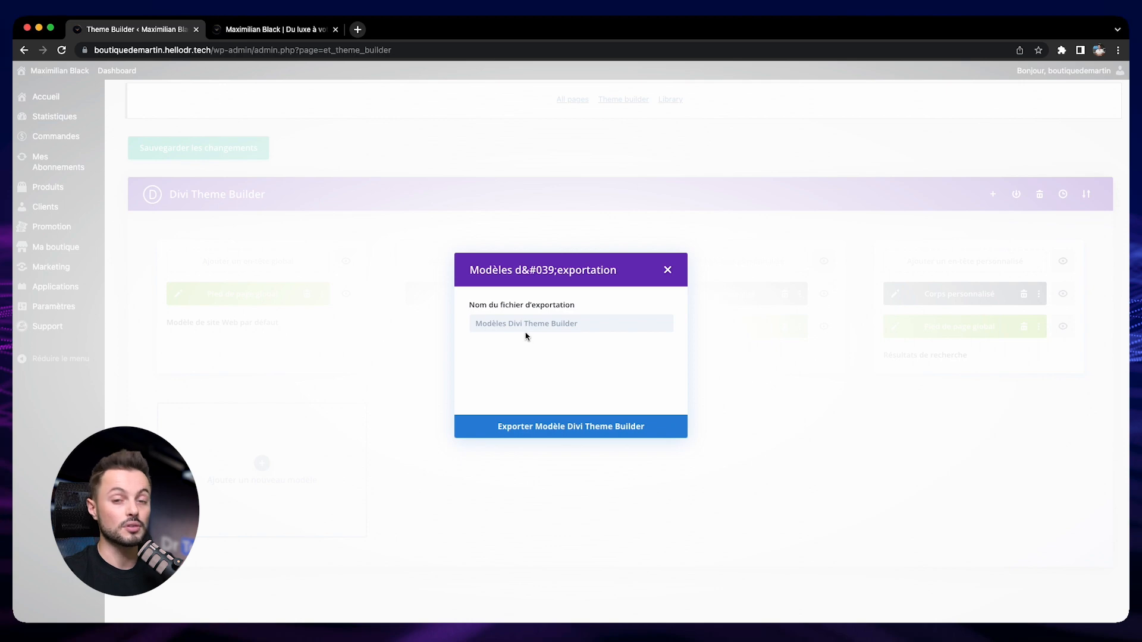
pyautogui.click(668, 269)
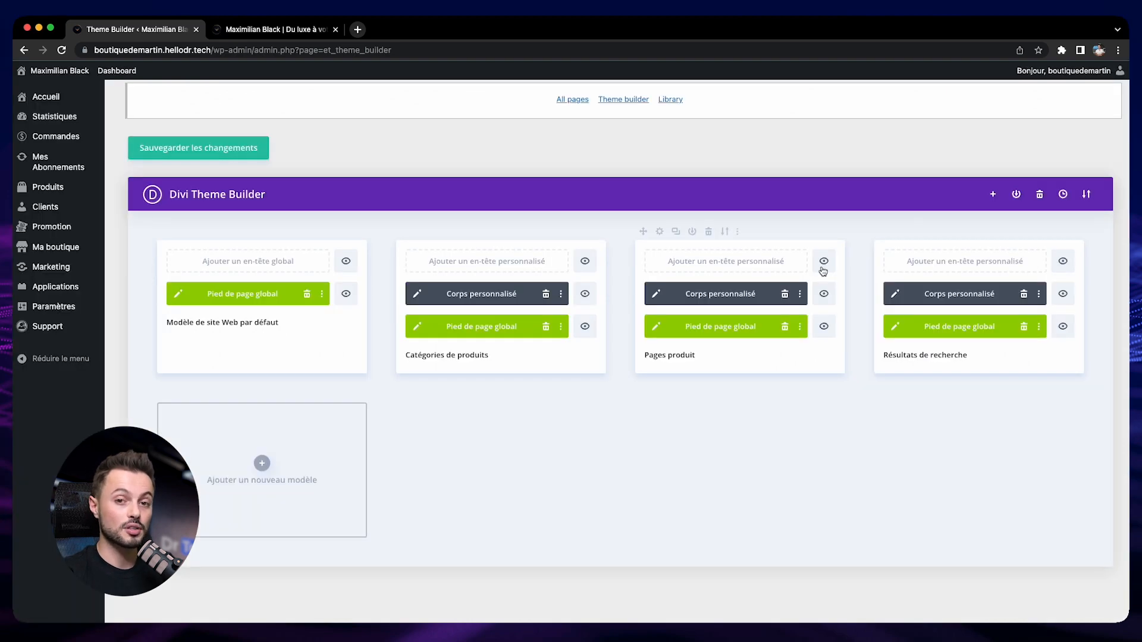
# Step: Review the export and import options for all Divi Theme Builder templates and close them without transferring anything
pyautogui.click(1081, 197)
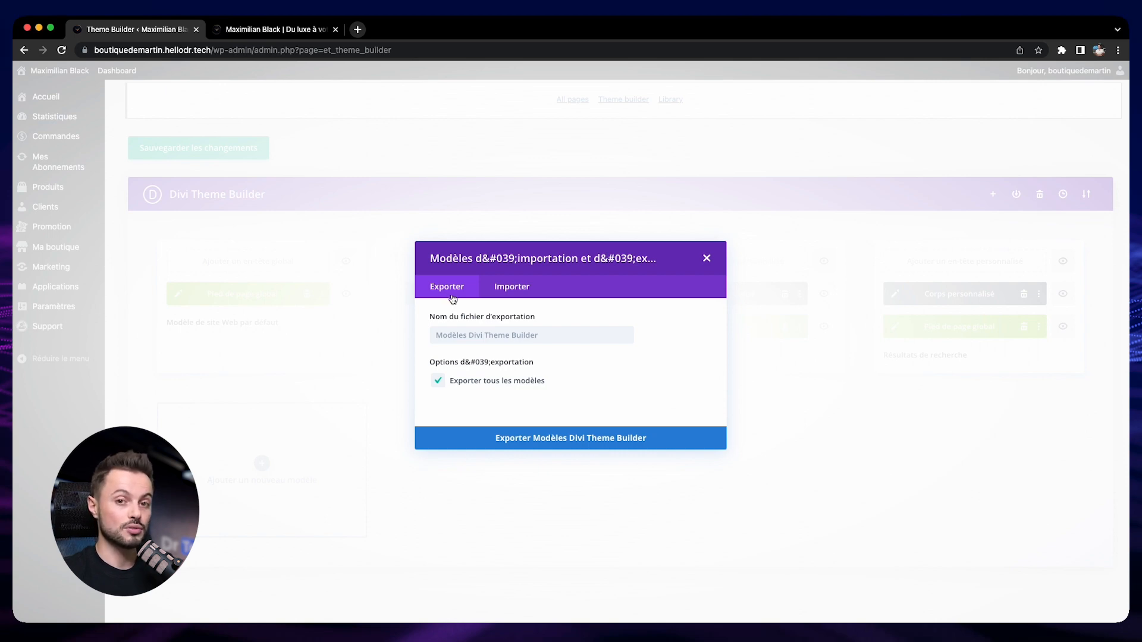
pyautogui.click(516, 289)
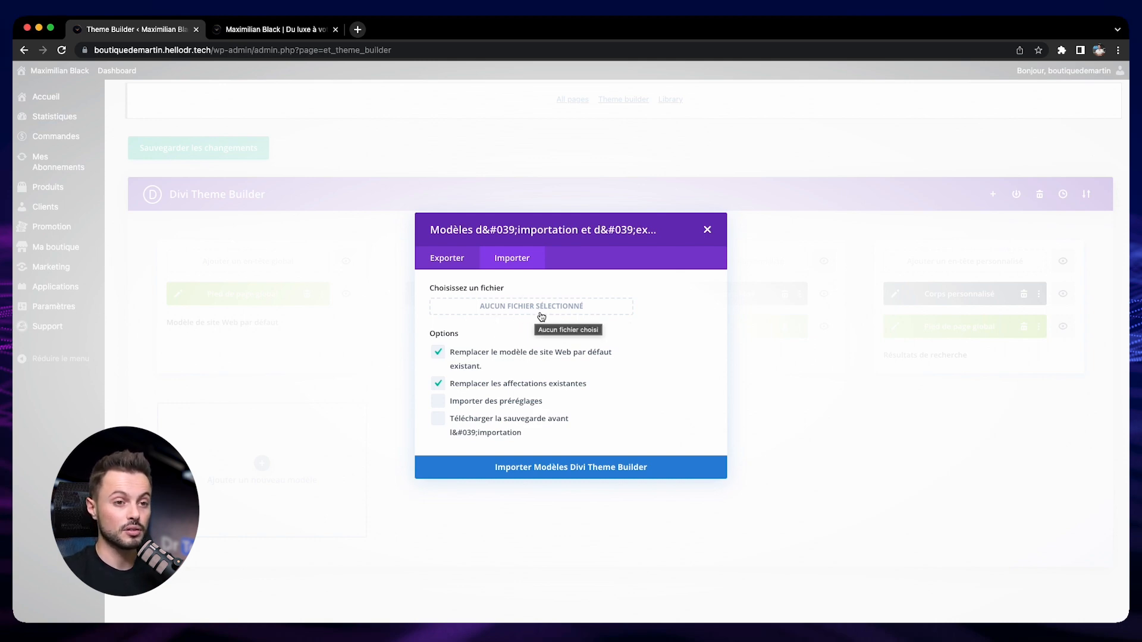
pyautogui.click(464, 264)
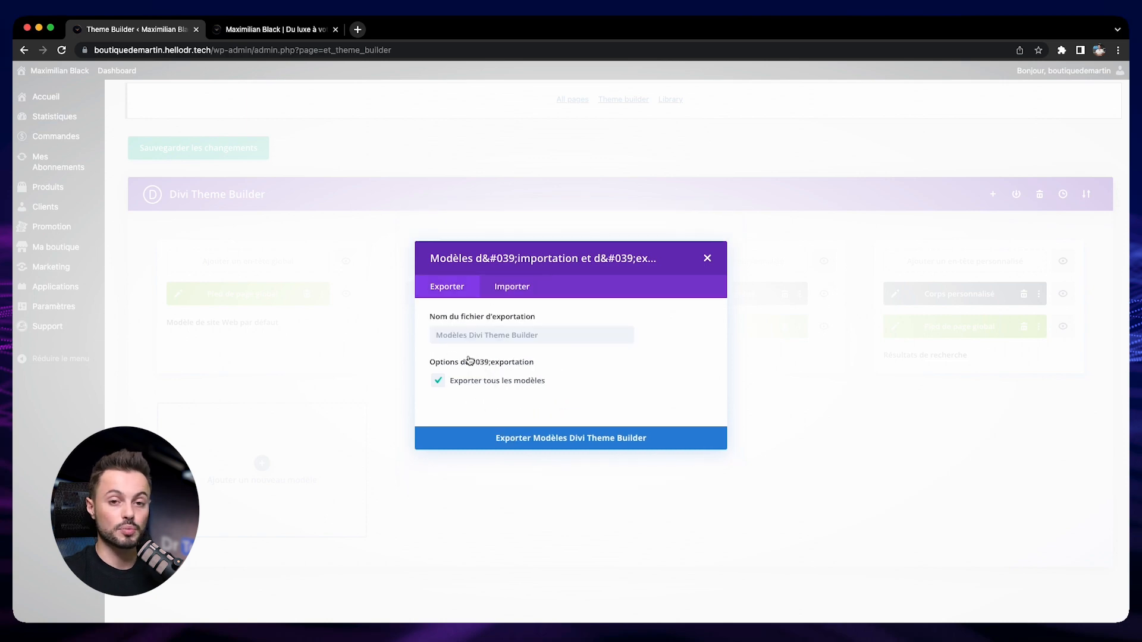
pyautogui.click(707, 258)
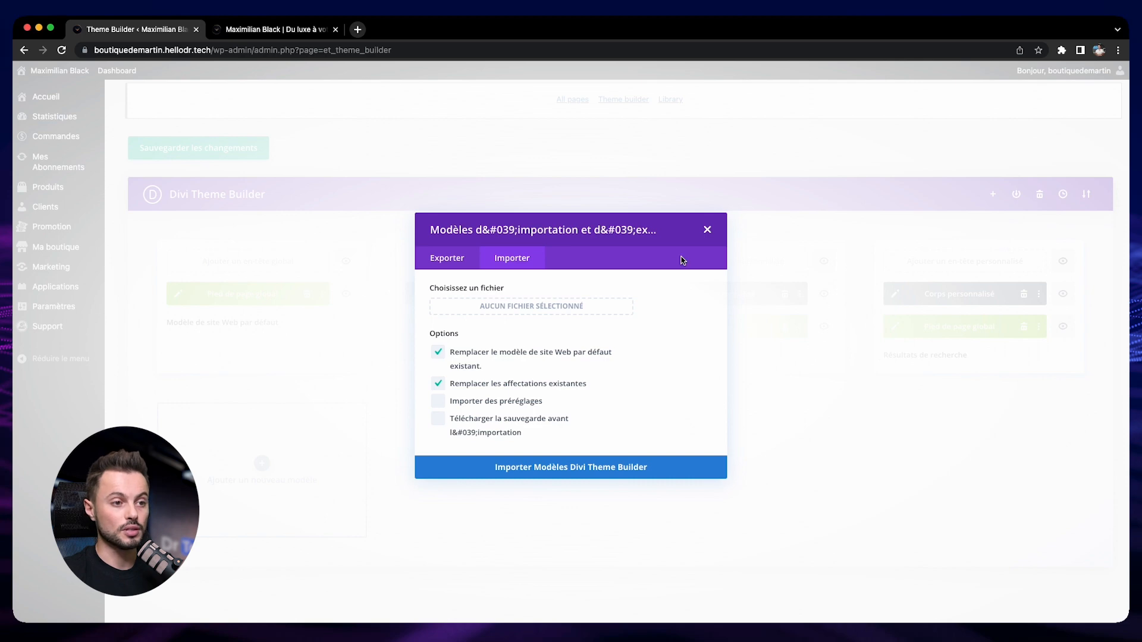
pyautogui.click(706, 231)
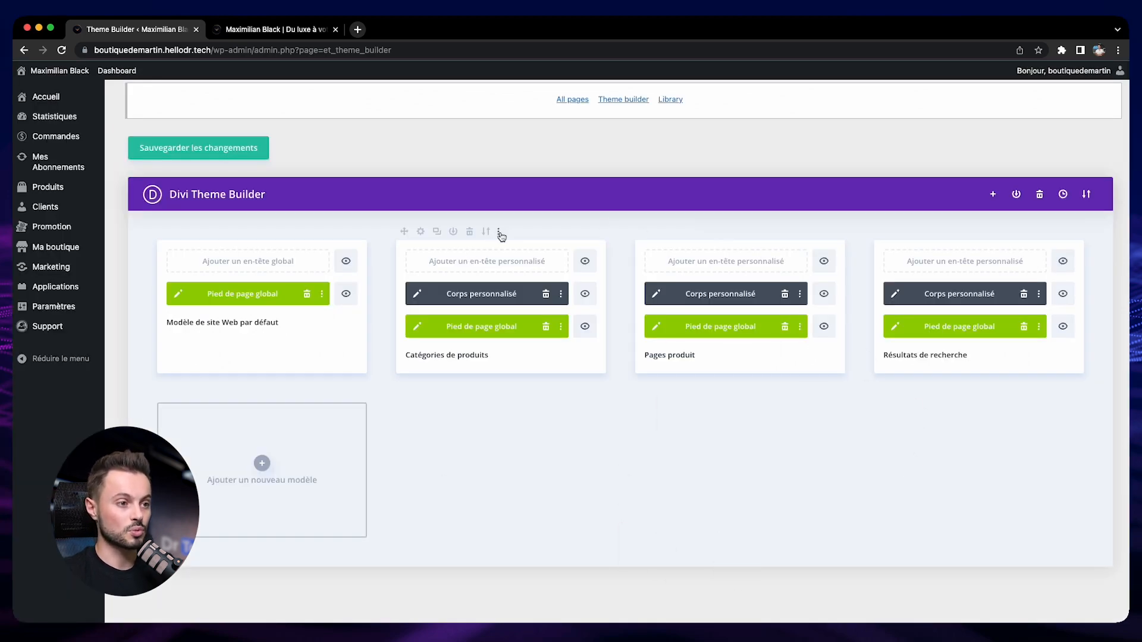
# Step: Check the page assignments of the Catégories de produits template and close them without saving
pyautogui.click(500, 234)
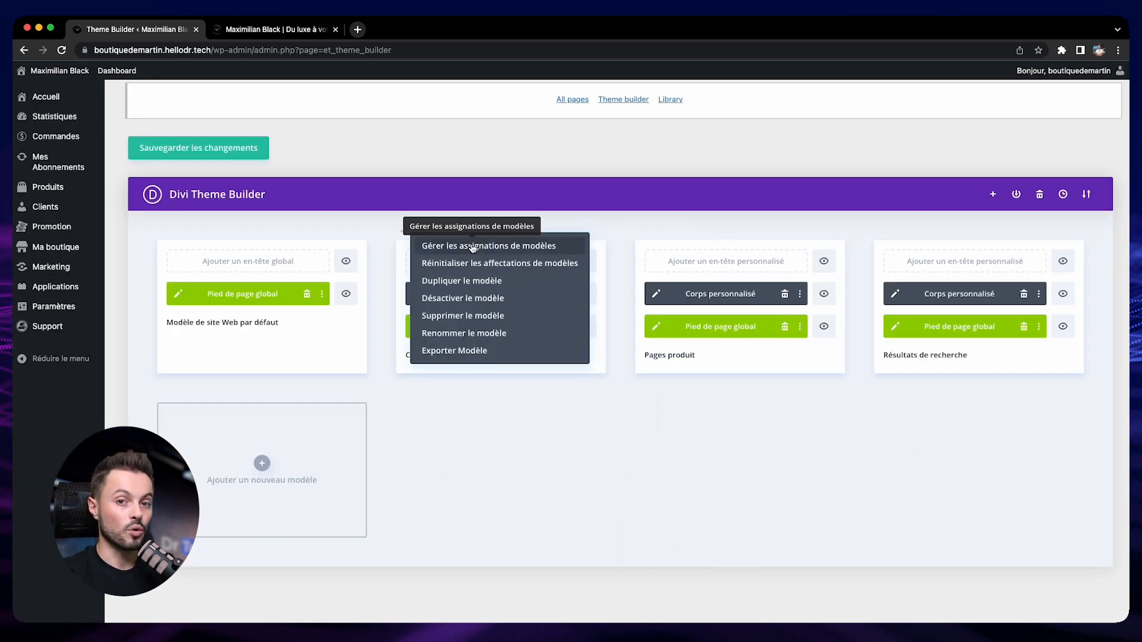
pyautogui.click(504, 247)
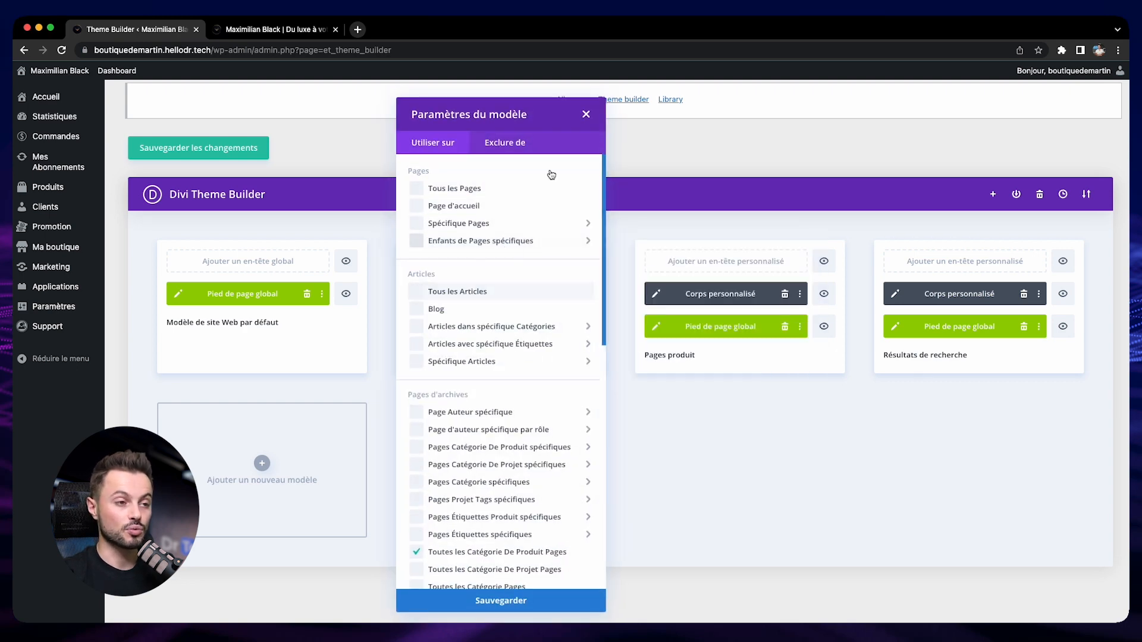
pyautogui.click(587, 114)
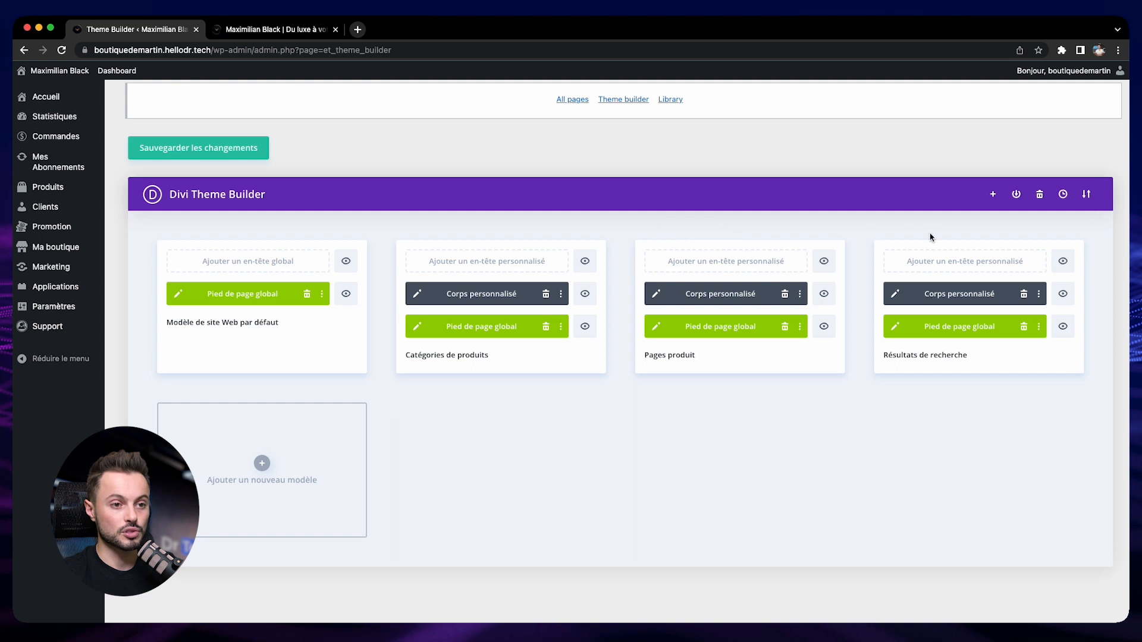
# Step: View the Theme Builder's change history and close it without restoring an earlier state
pyautogui.moveTo(931, 236)
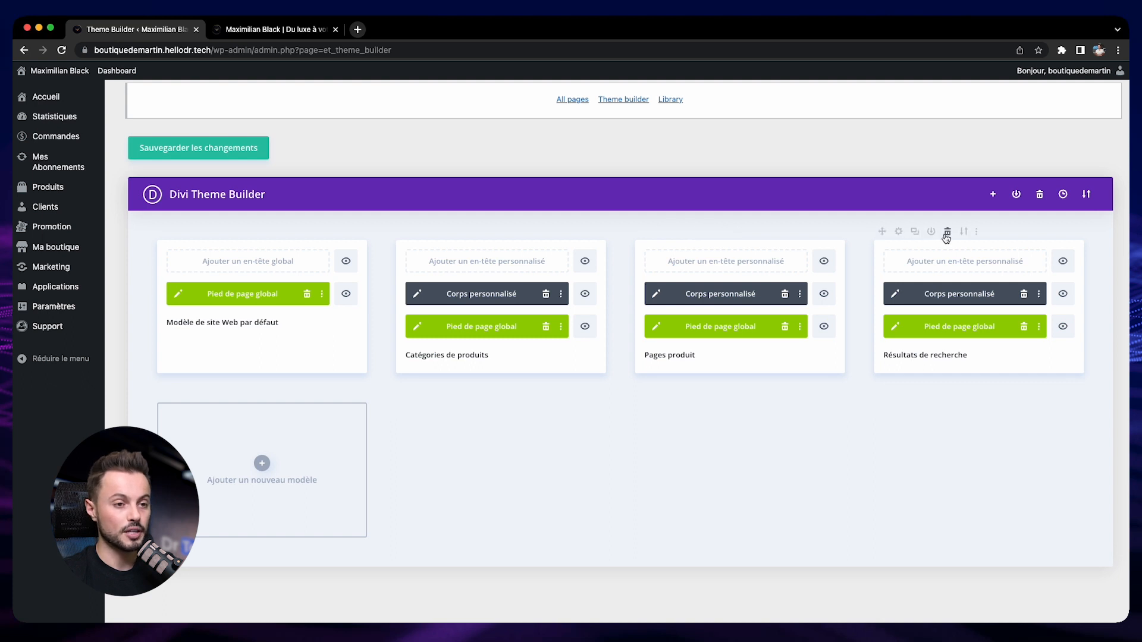
pyautogui.click(1064, 195)
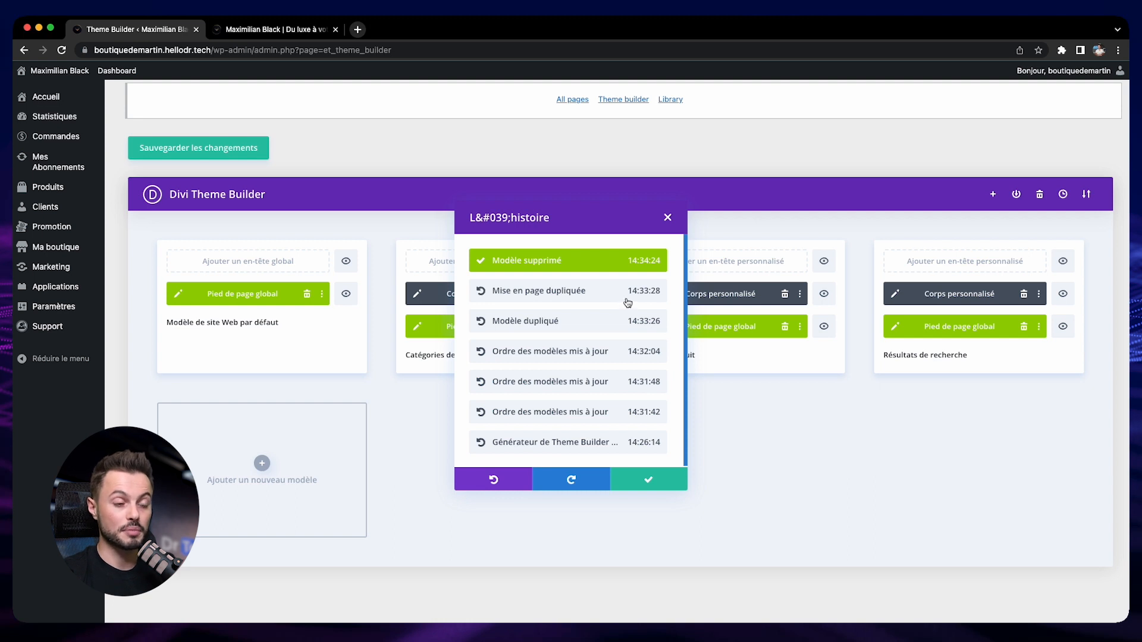
pyautogui.click(666, 218)
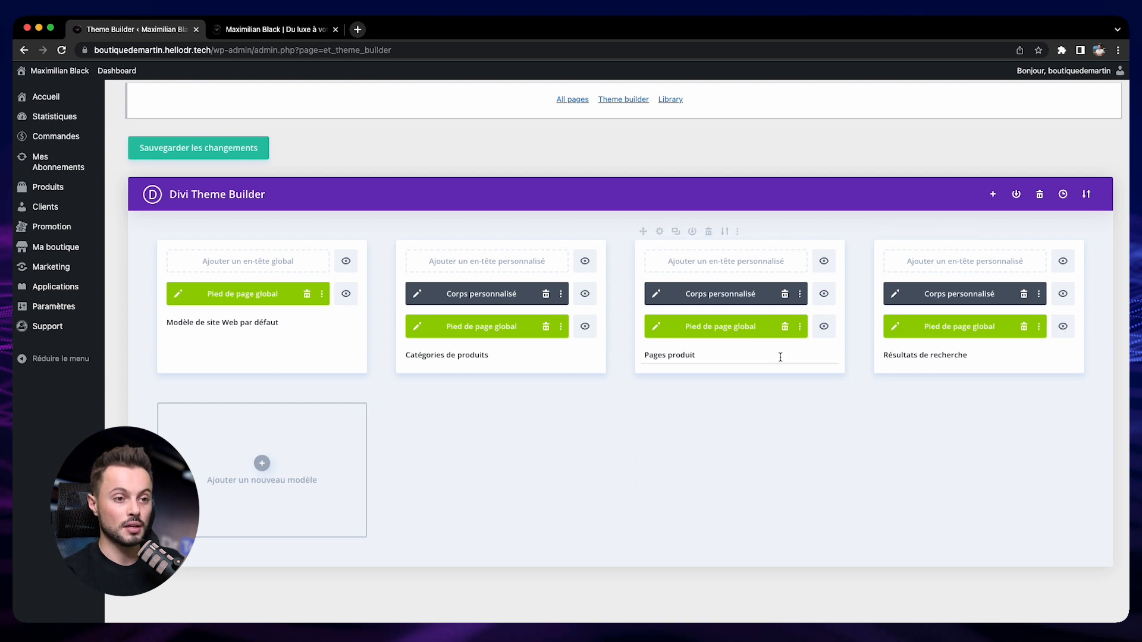
# Step: Hide the header and global footer of the Pages produit template, and show both again
pyautogui.click(824, 326)
pyautogui.click(825, 262)
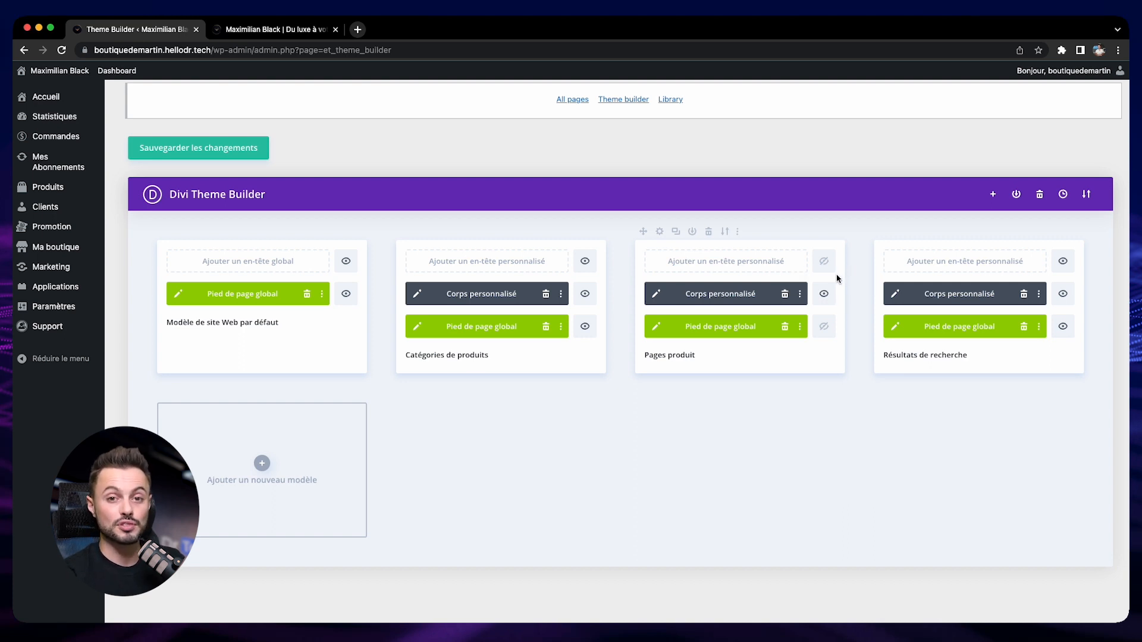
pyautogui.click(824, 262)
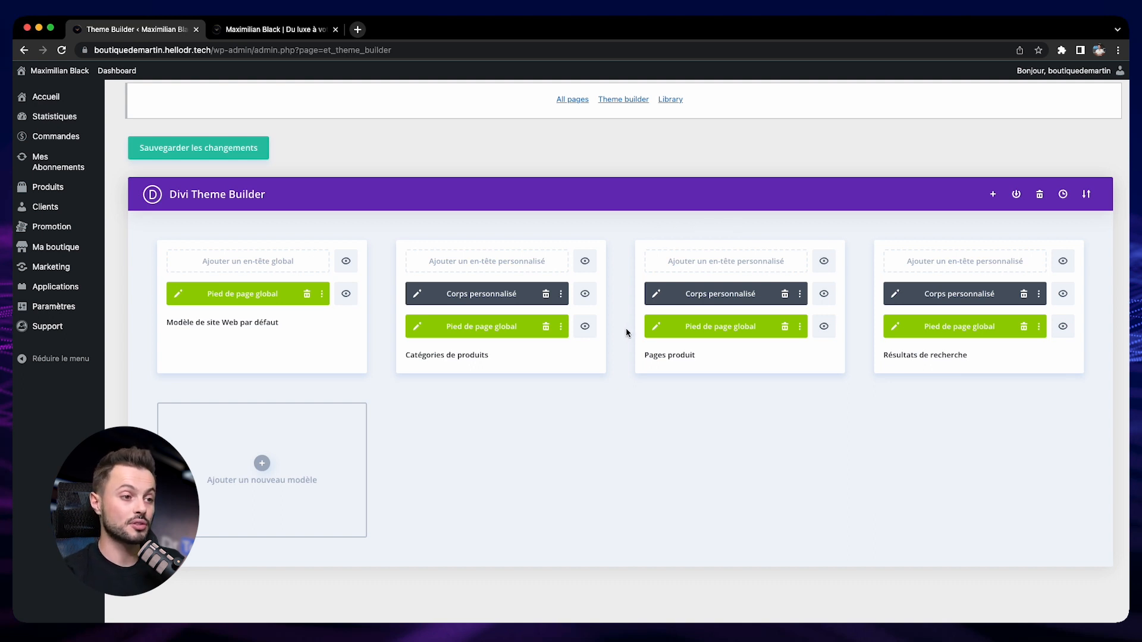
# Step: Open the custom body of the Pages produit template for editing and check the product title module's settings without changing them
pyautogui.click(656, 297)
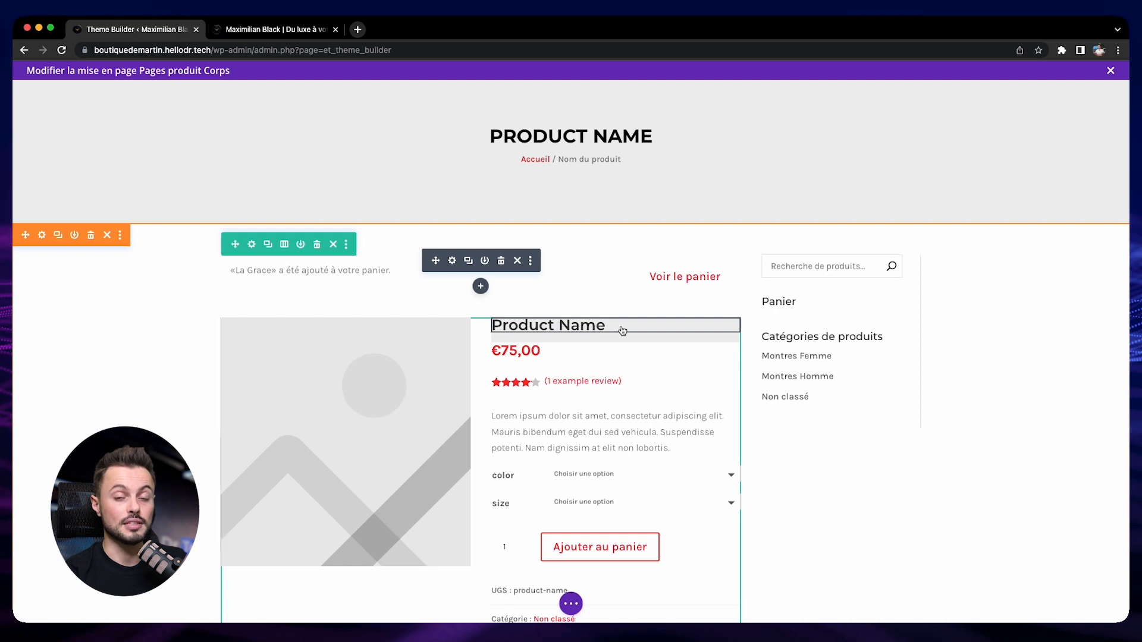
pyautogui.moveTo(619, 328)
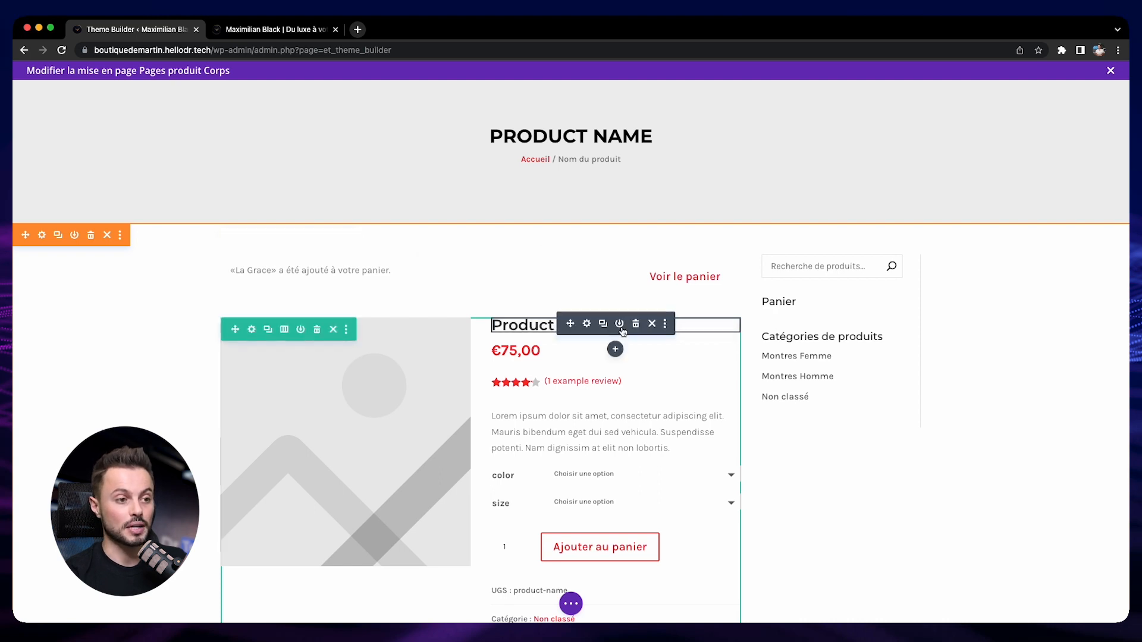
pyautogui.click(587, 324)
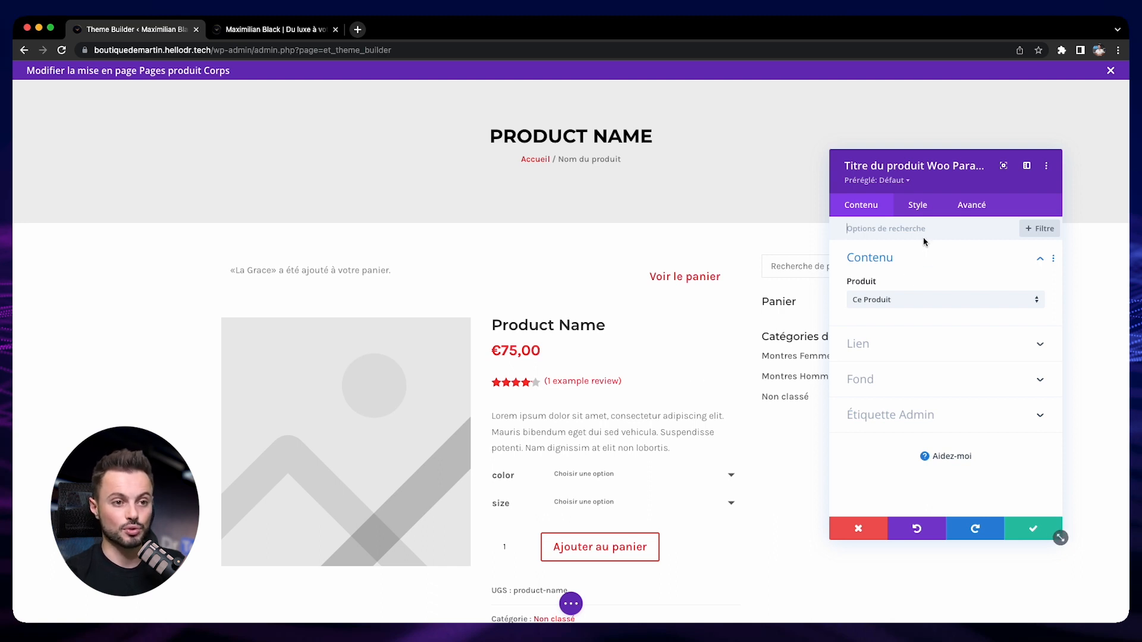
pyautogui.click(859, 528)
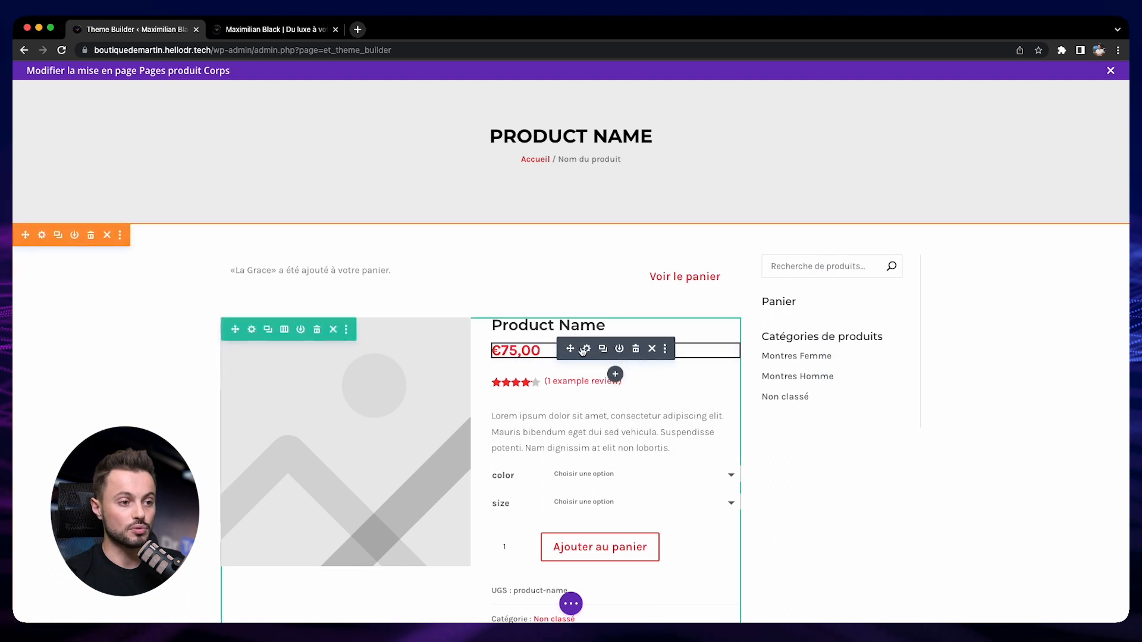
# Step: Check the settings of the product price and short description modules, discarding each without changes
pyautogui.click(580, 351)
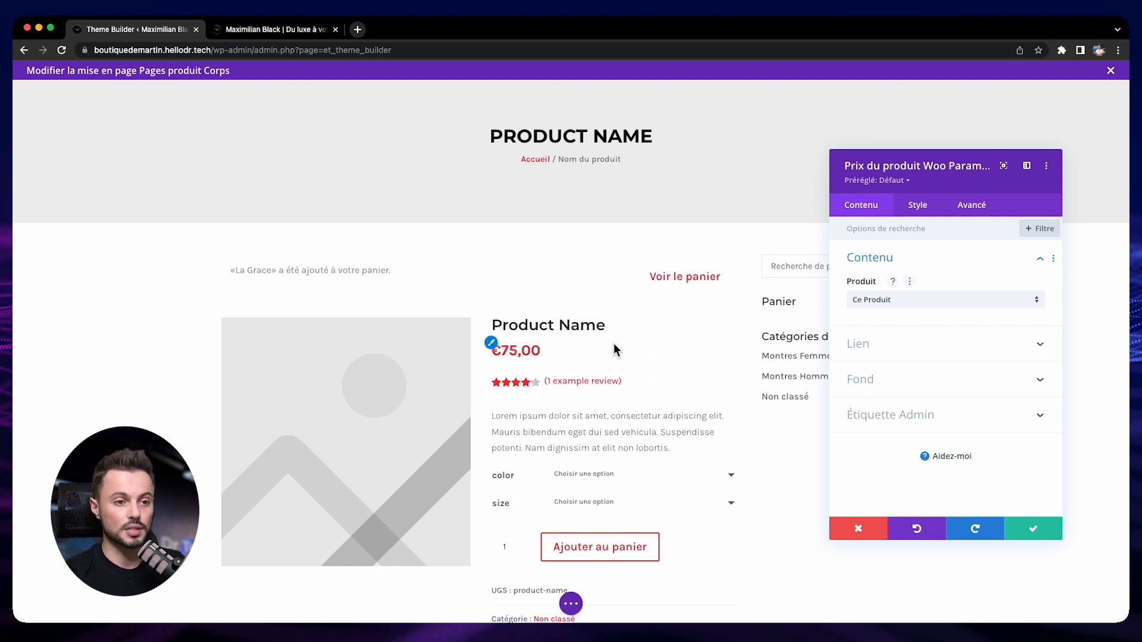
pyautogui.click(856, 528)
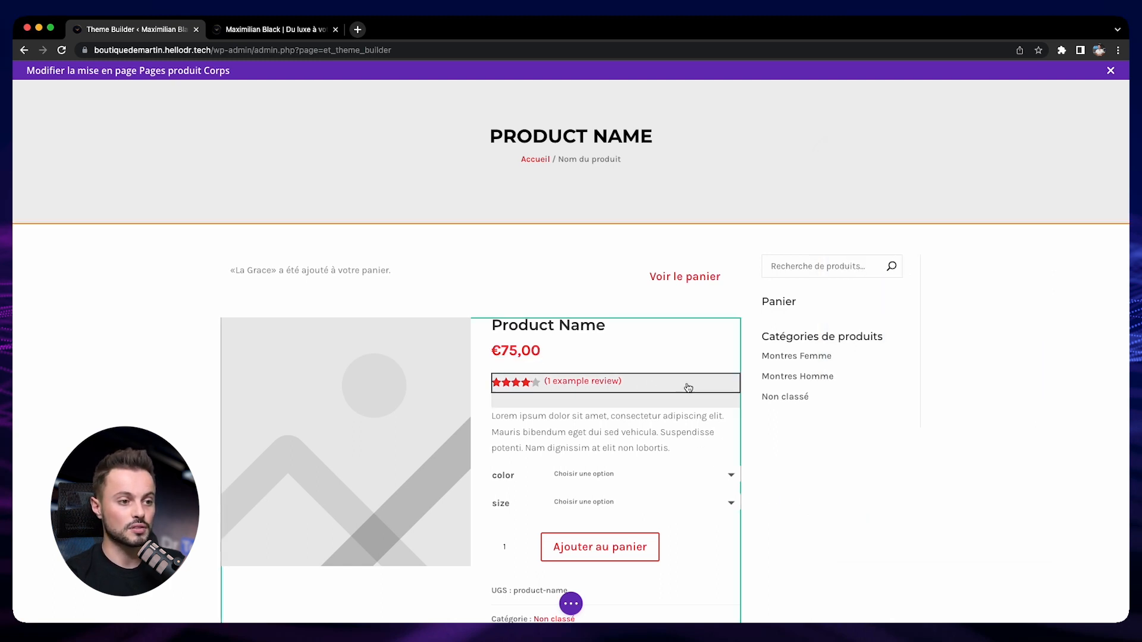
pyautogui.click(642, 449)
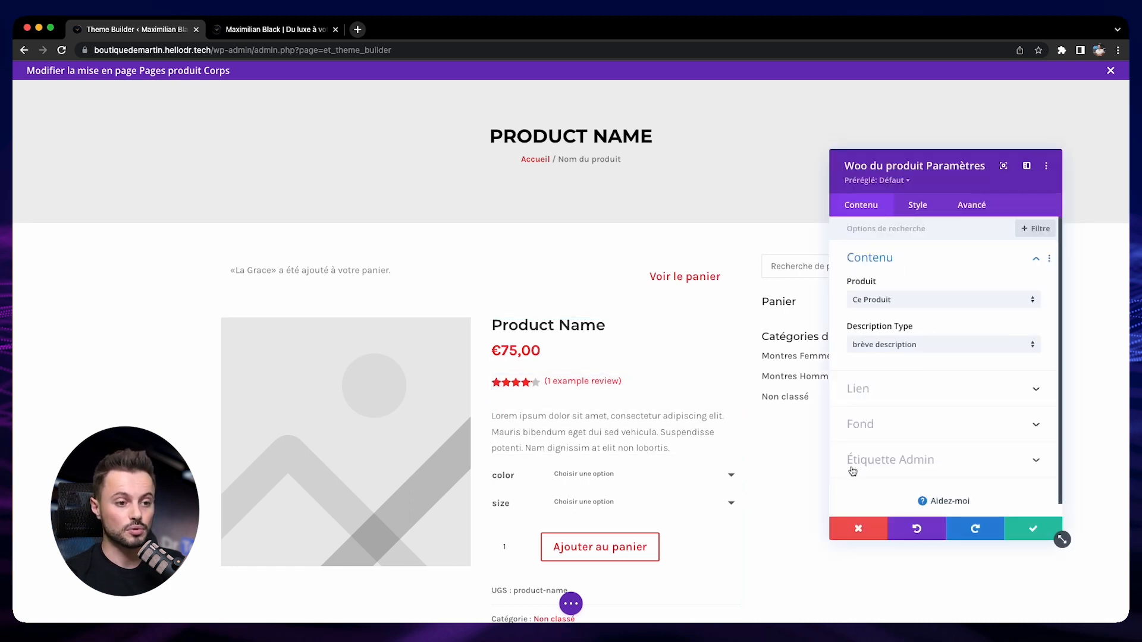
pyautogui.click(863, 529)
# Step: Examine the add-to-cart, product metadata and description tabs modules further down the product page layout
pyautogui.scroll(-1, 668, 452)
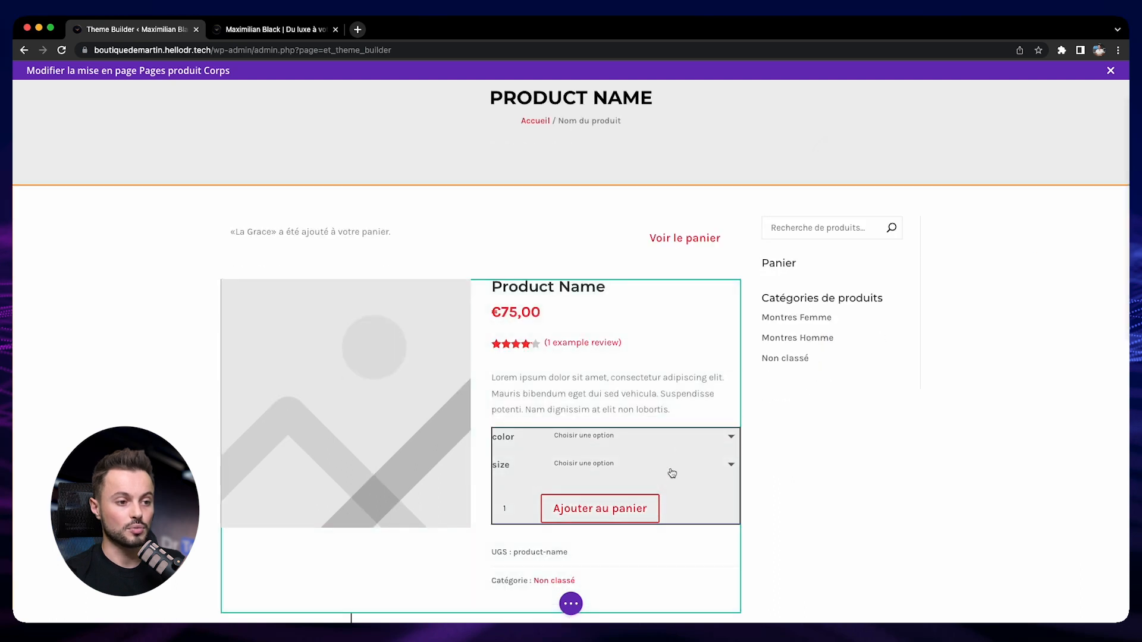
pyautogui.scroll(-5, 650, 480)
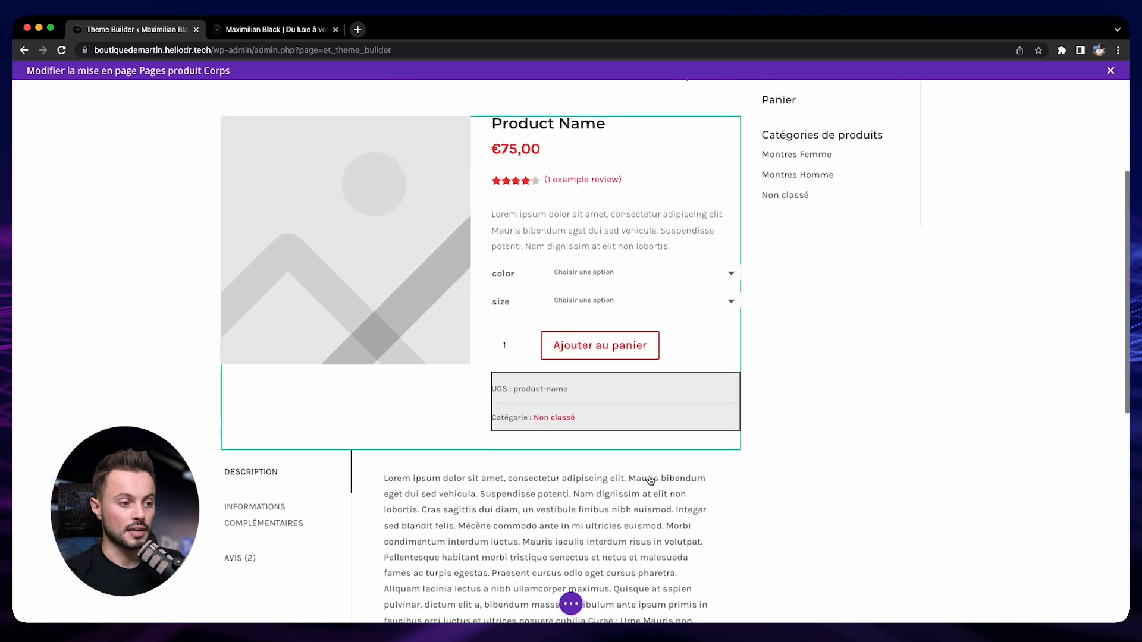
pyautogui.click(452, 328)
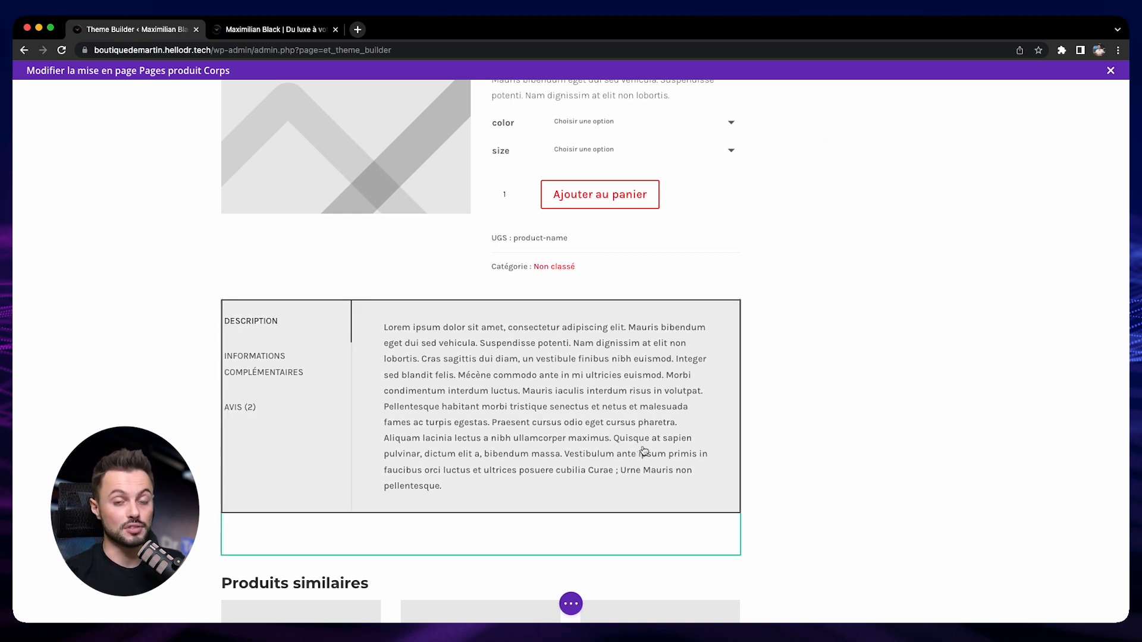
pyautogui.scroll(1, 647, 452)
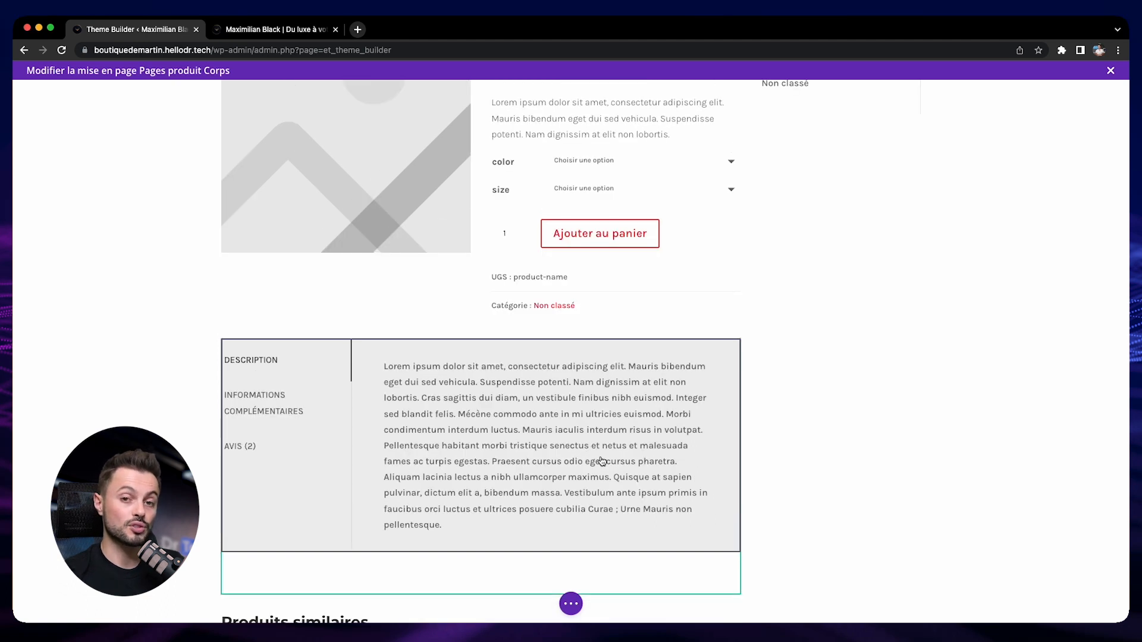